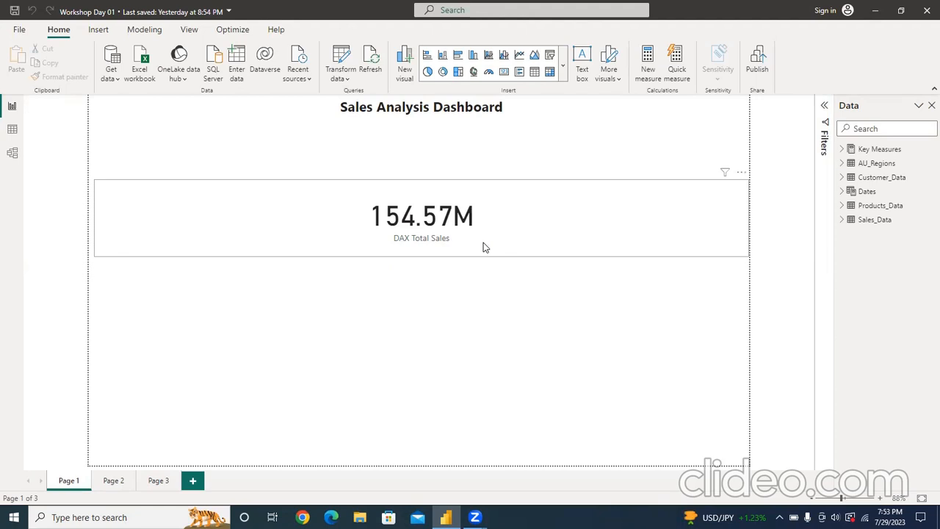
Rename the DAX Total Sales measure in Key Measures to Total Sales
left_click(484, 248)
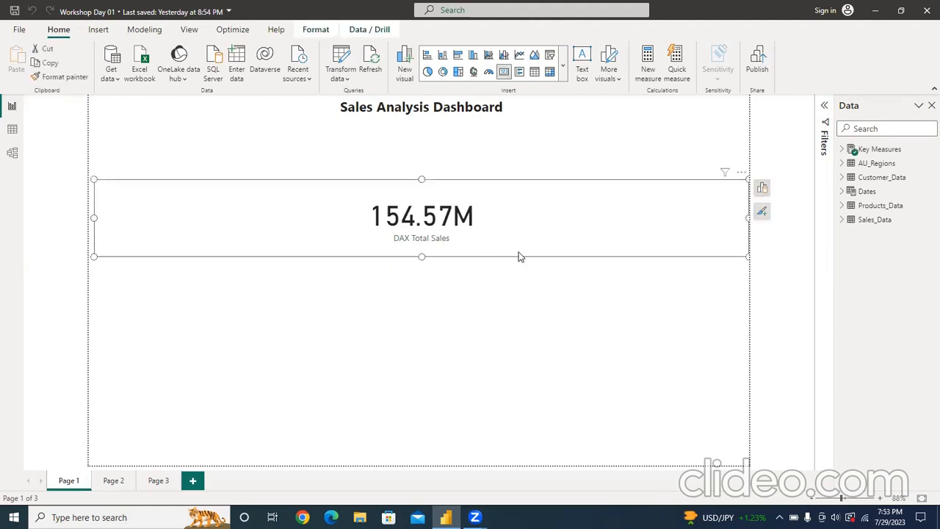
left_click(842, 151)
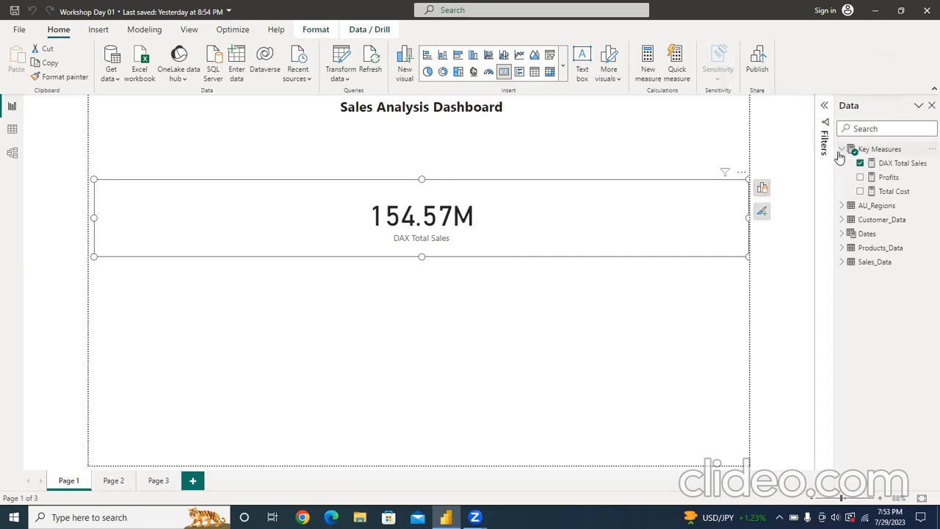
double_click(897, 166)
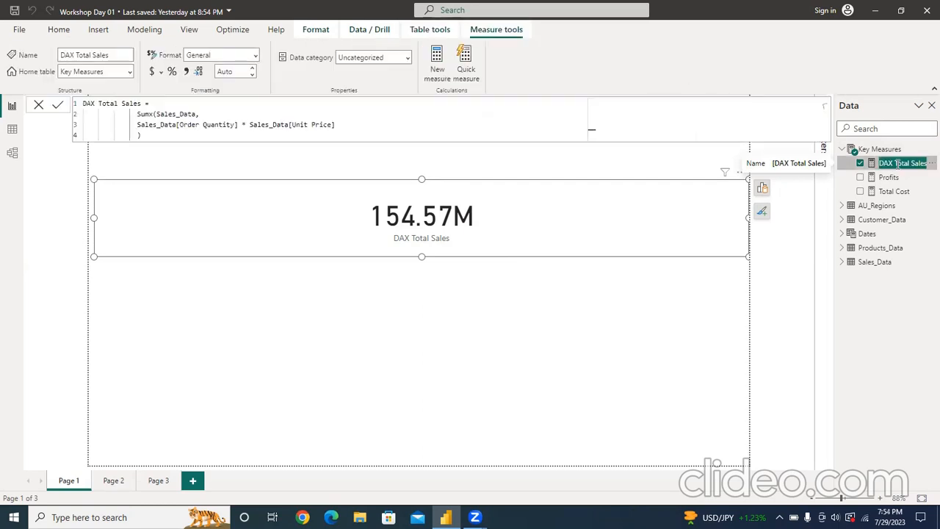
key("BackSpace")
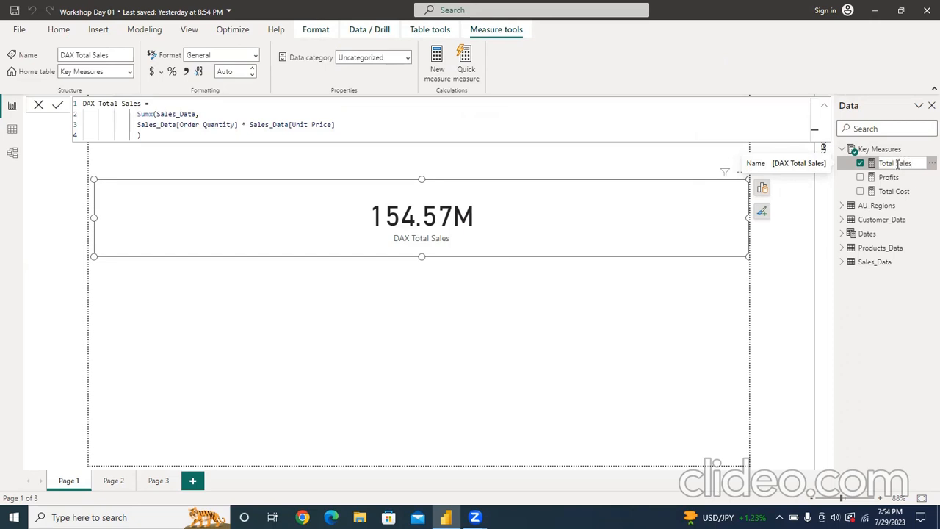
key("Return")
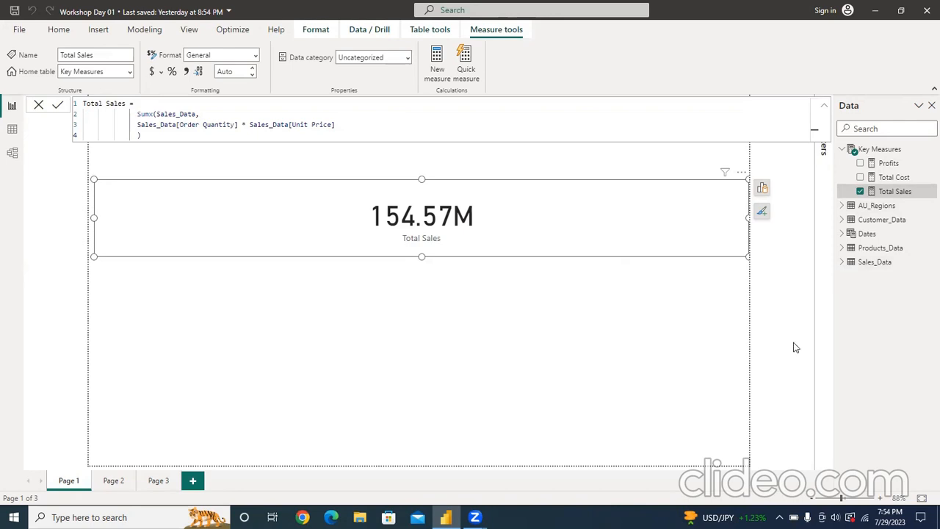
left_click(741, 263)
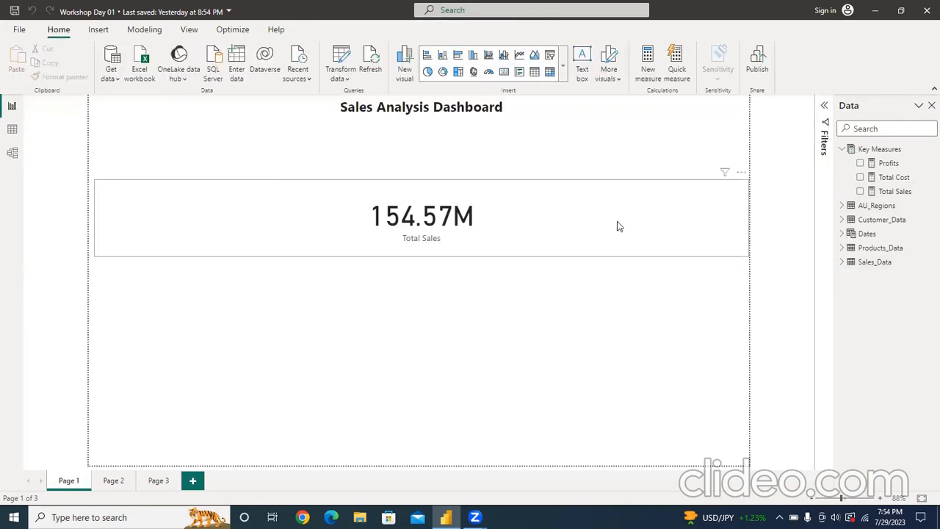
Move the Total Sales card up beneath the dashboard title and shrink it to a compact size just around its value
left_click(735, 253)
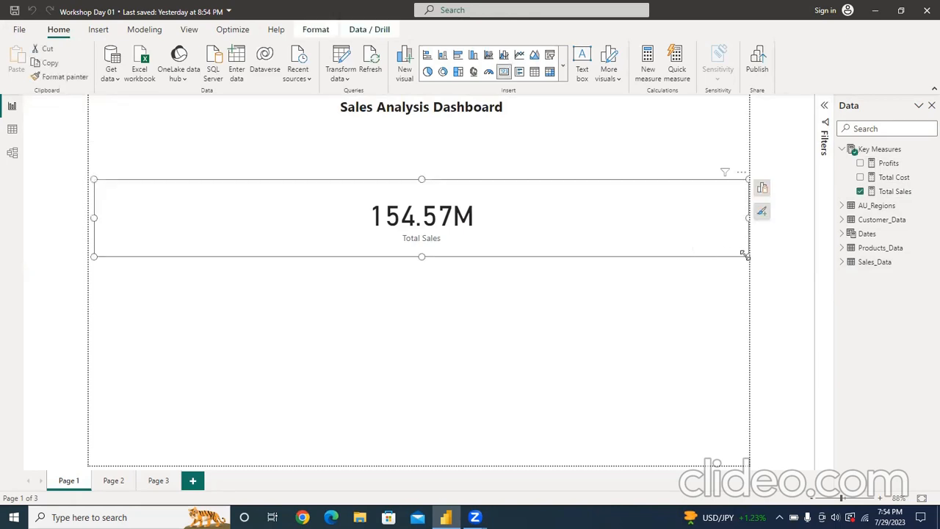
left_click_drag(706, 256, 479, 206)
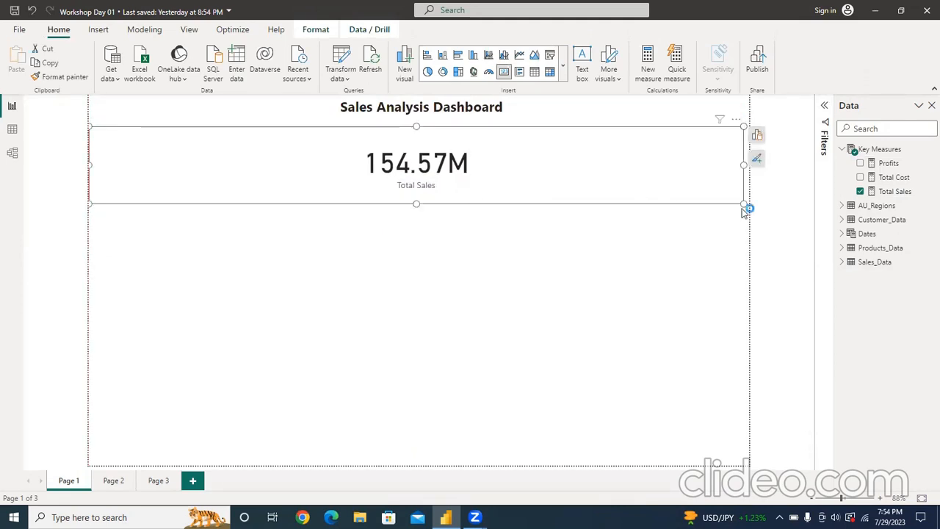
left_click_drag(742, 203, 717, 206)
left_click_drag(536, 210, 368, 201)
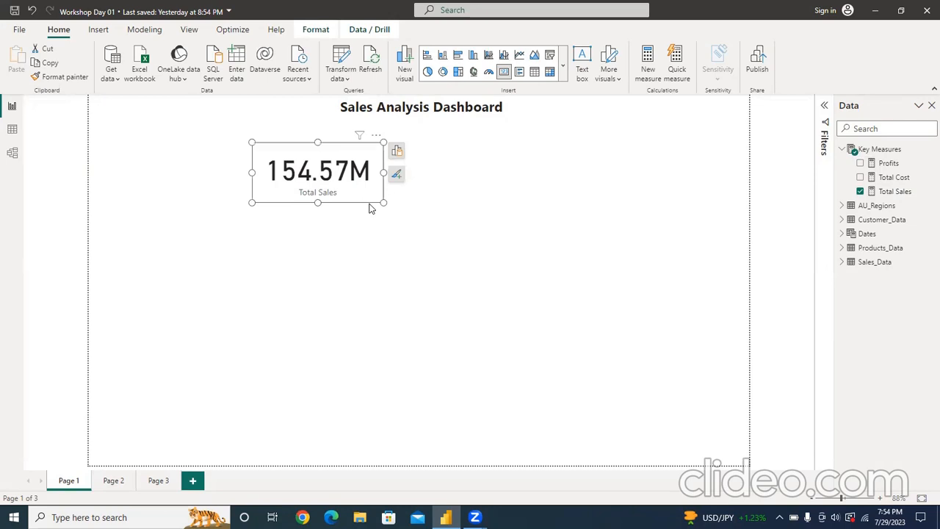
Duplicate the Total Sales card twice and place the copies beside the original to form a row of three cards
key("ctrl+c")
key("ctrl+v")
key("ctrl+v")
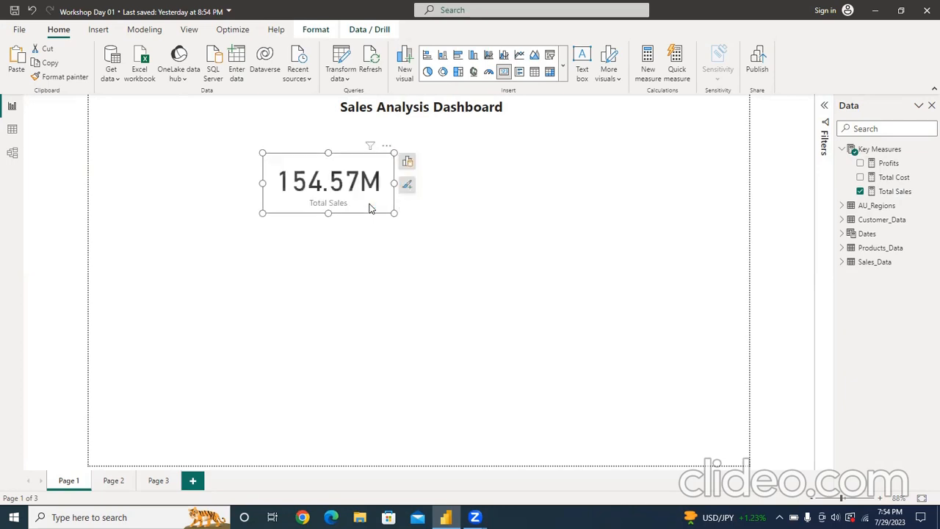
left_click_drag(373, 210, 503, 207)
left_click(363, 200)
key("ctrl+v")
left_click_drag(369, 204, 636, 199)
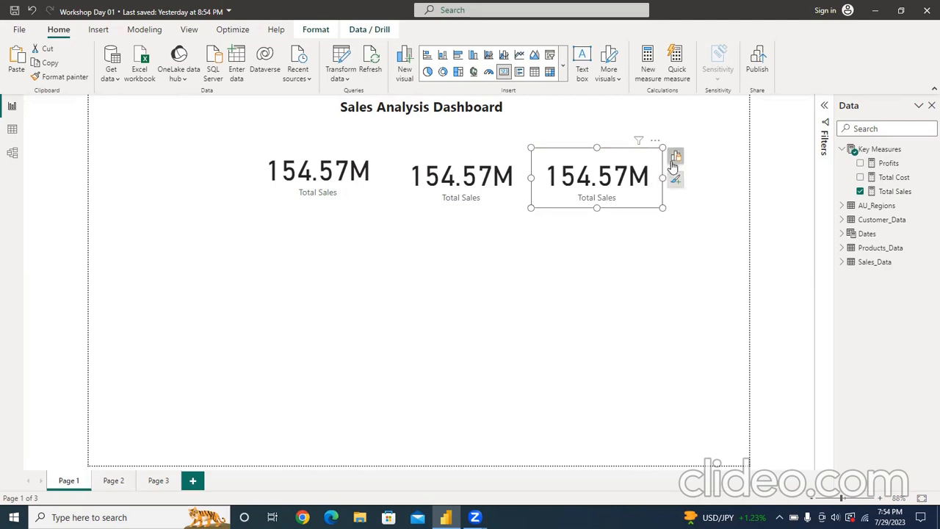
Replace the field of the third card in the row with the Profits measure
left_click(674, 160)
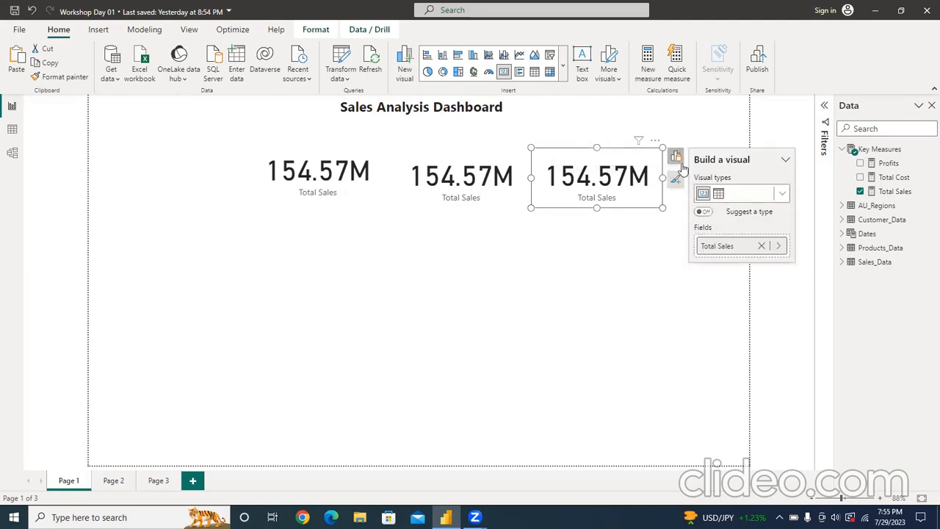
left_click(761, 246)
left_click(742, 247)
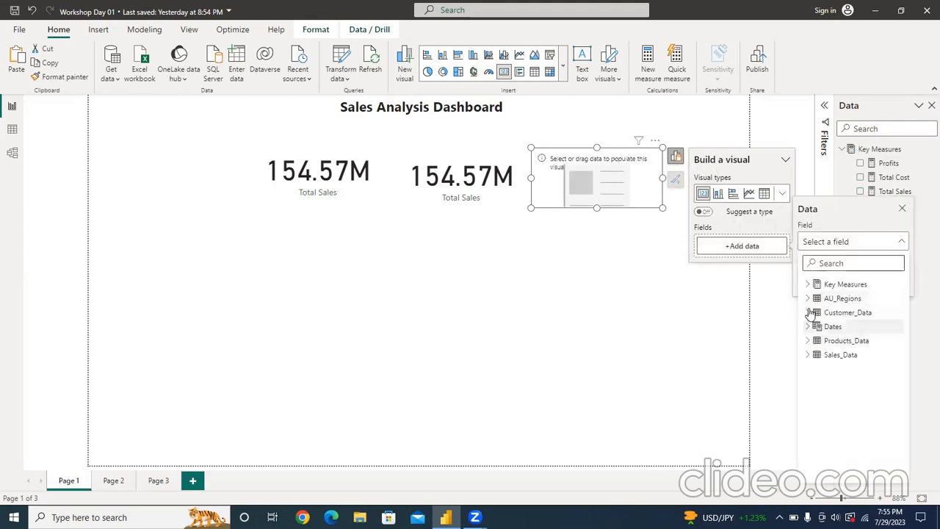
left_click(811, 284)
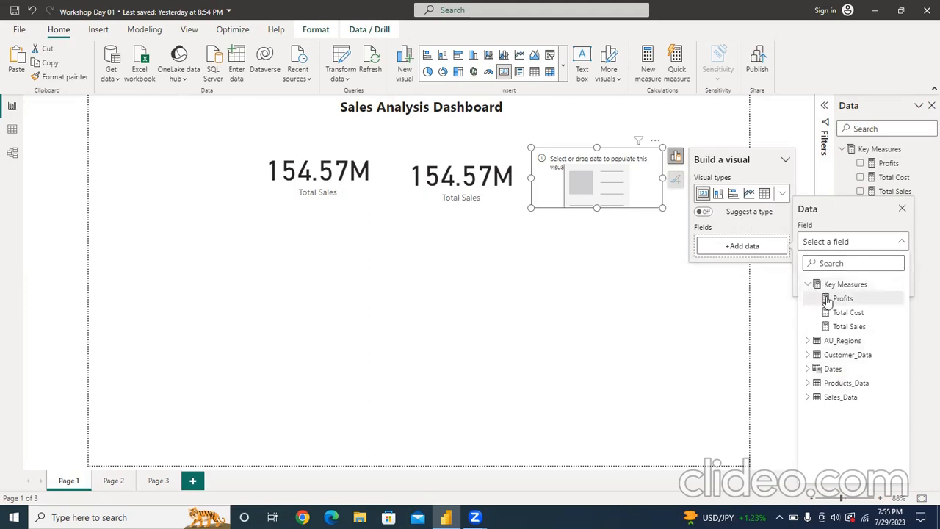
left_click(826, 299)
Replace the field of the middle card in the row with the Total Cost measure
left_click(482, 181)
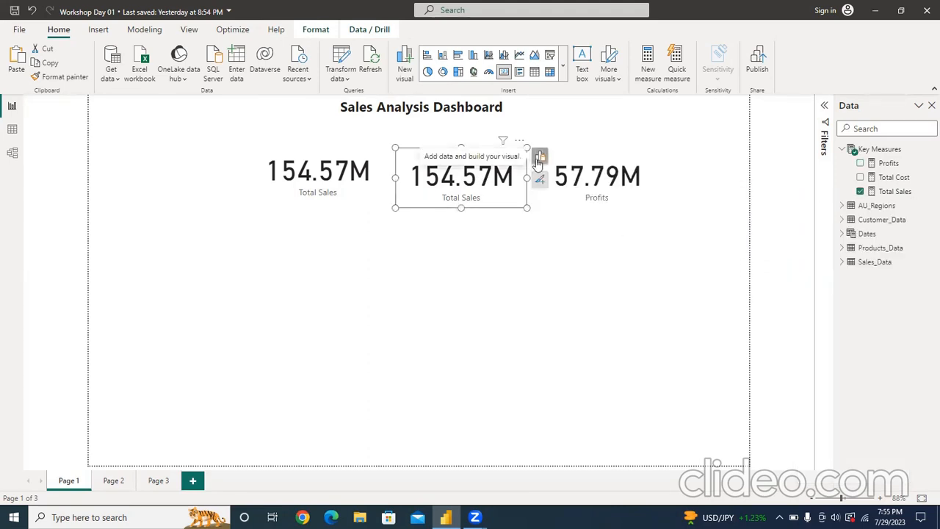
left_click(540, 159)
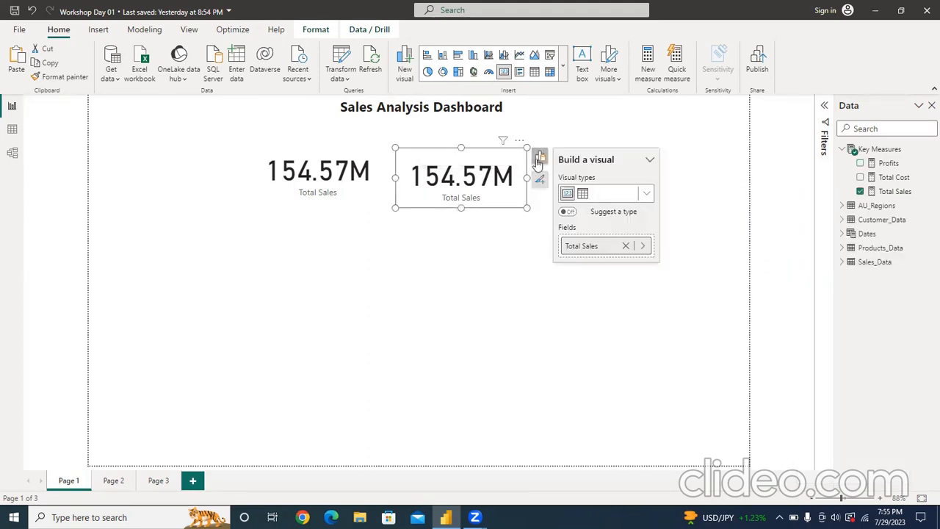
left_click(643, 246)
left_click(625, 247)
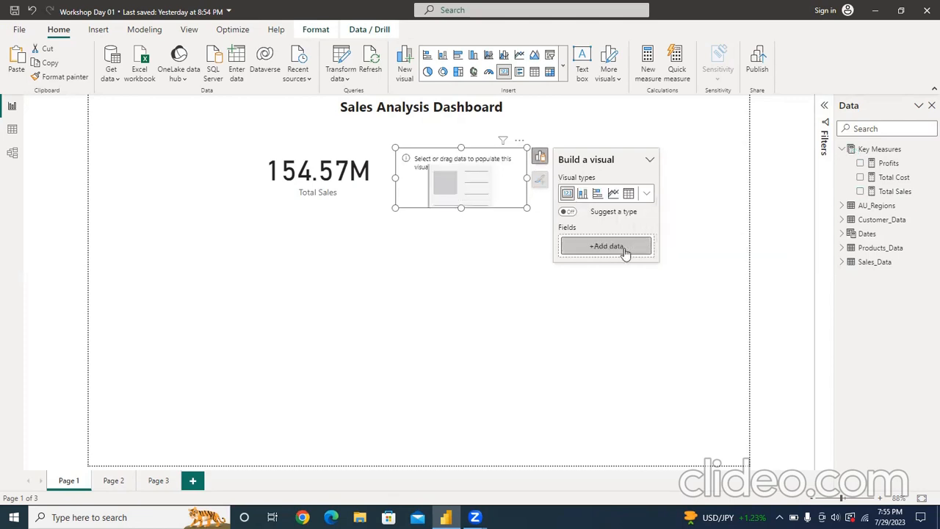
left_click(625, 249)
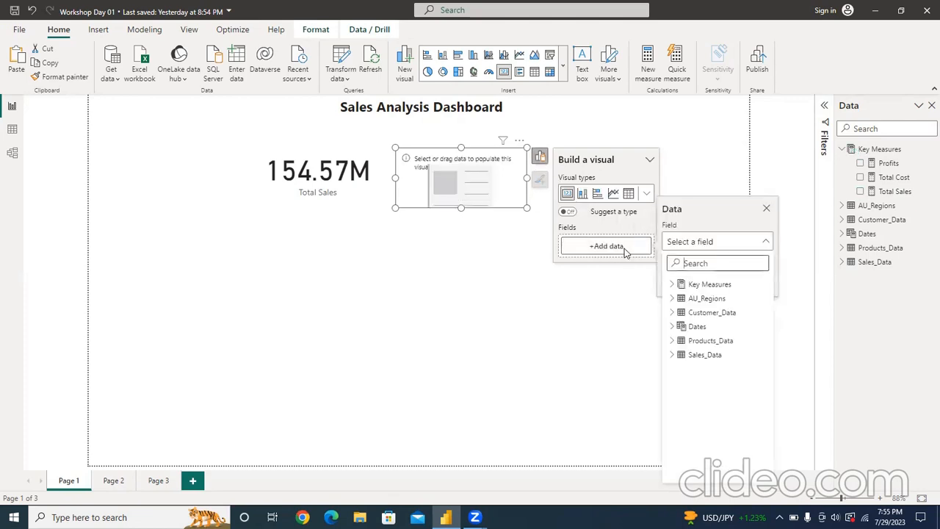
left_click(672, 286)
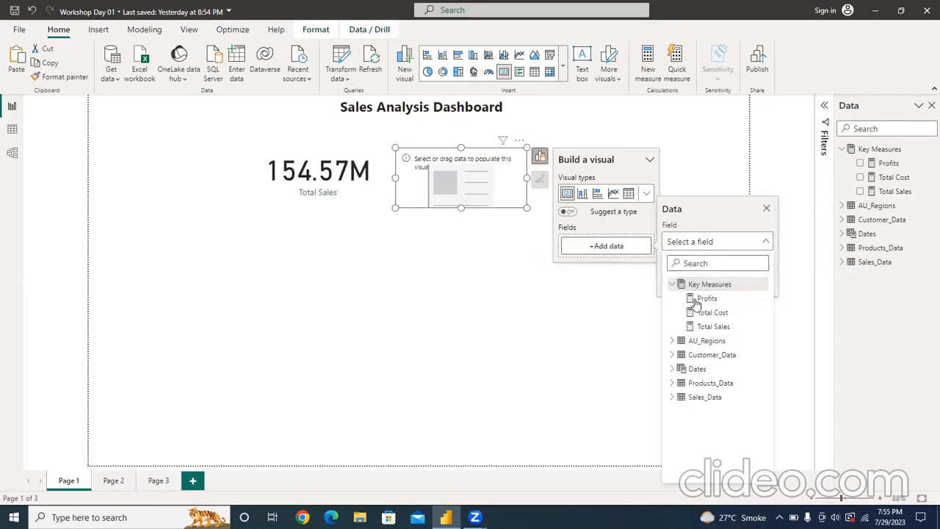
left_click(713, 313)
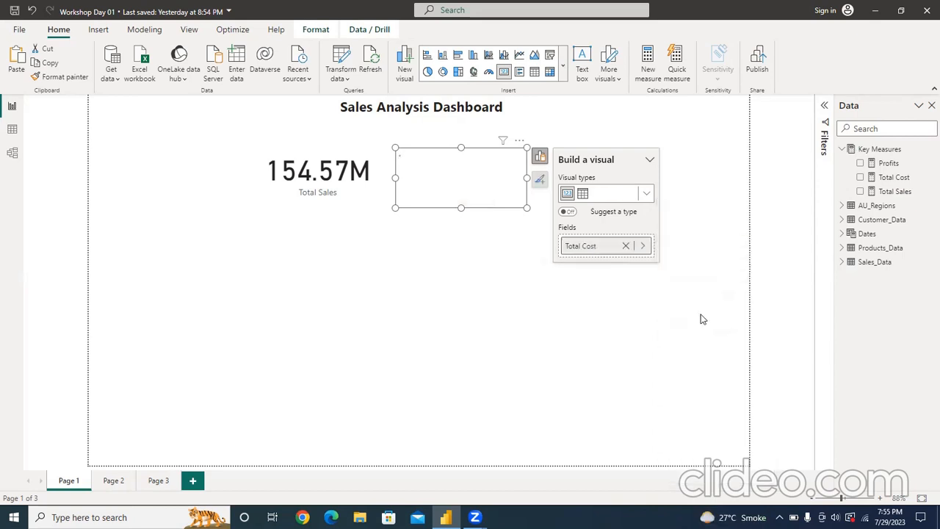
left_click(505, 270)
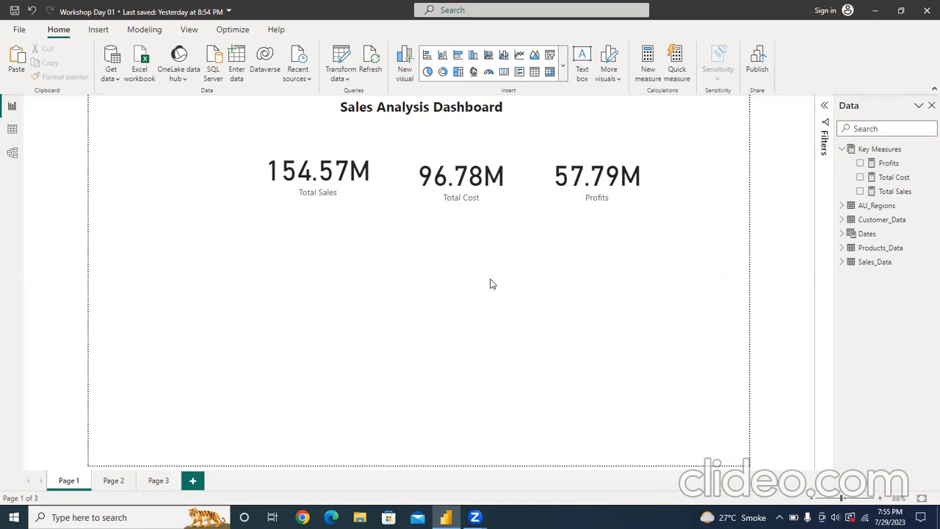
Add a slicer below the cards using the Customer Names field from Customer_Data
left_click(564, 66)
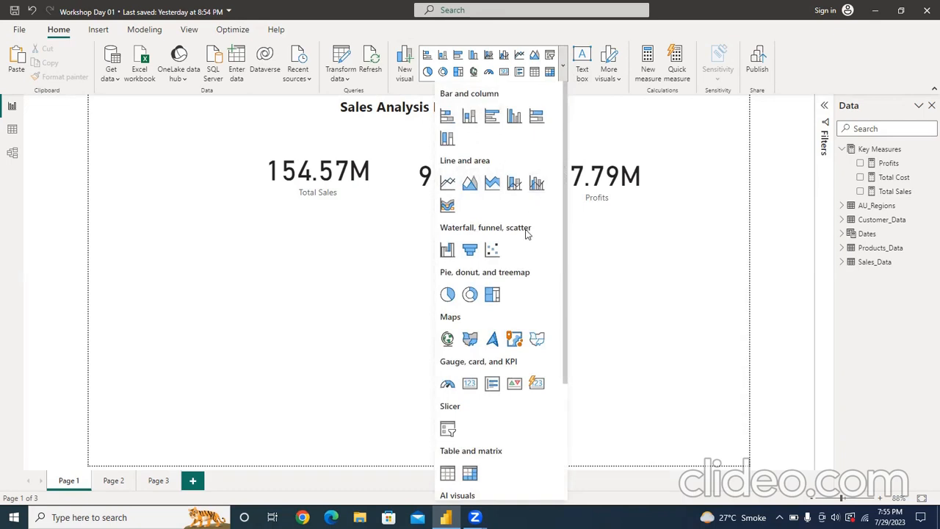
scroll(563, 419, "down", 3)
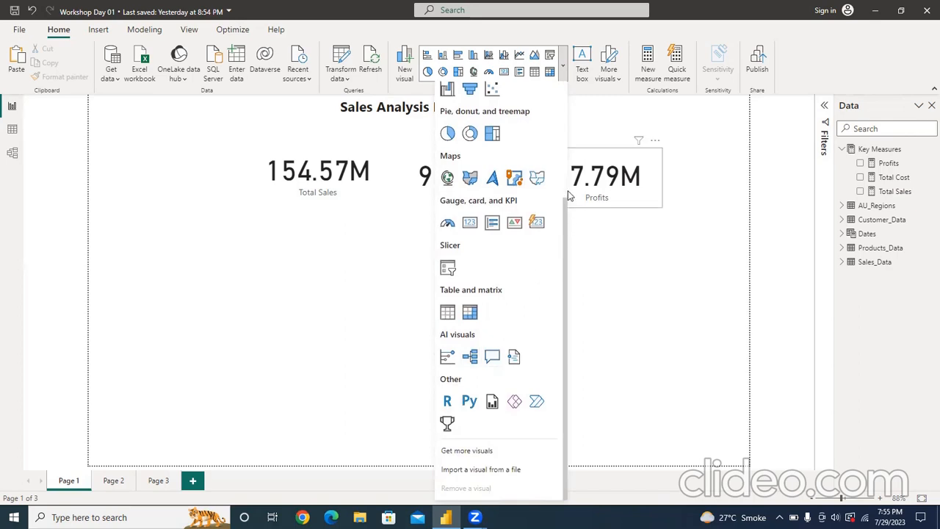
scroll(568, 189, "up", 3)
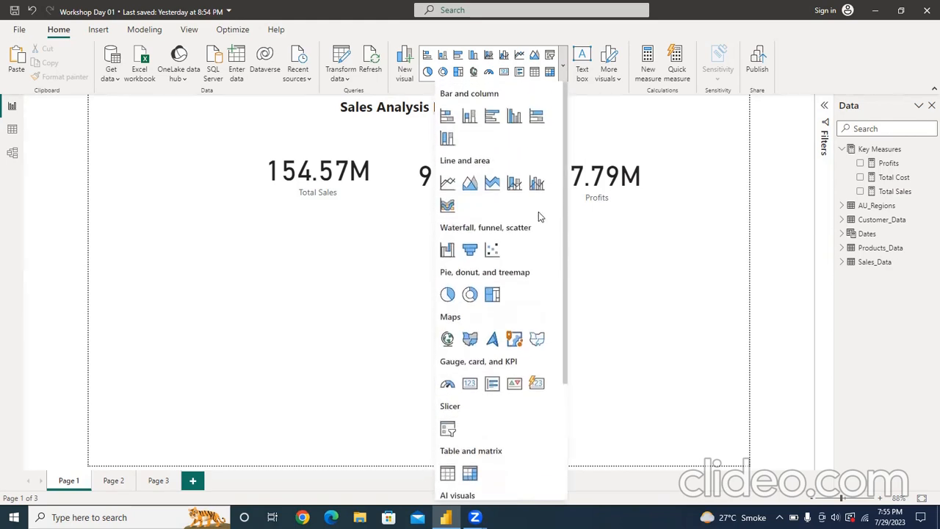
left_click(448, 428)
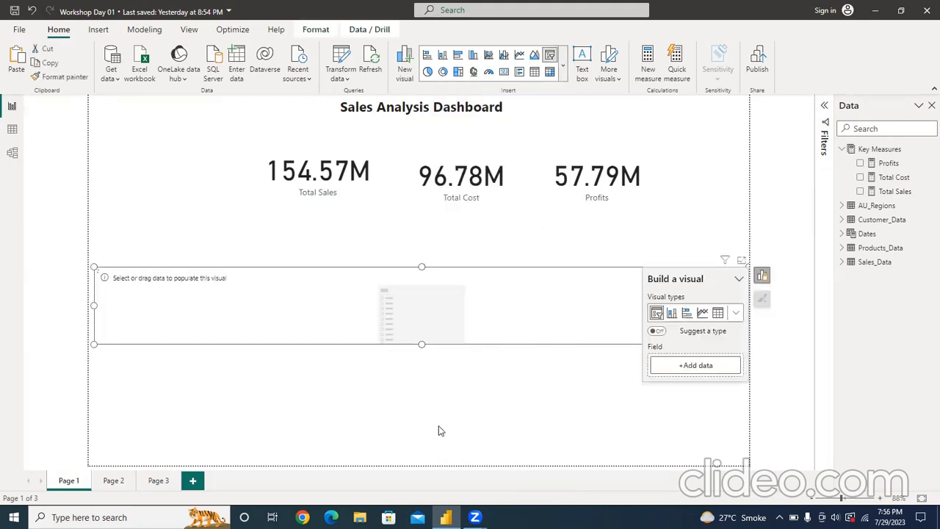
left_click(668, 373)
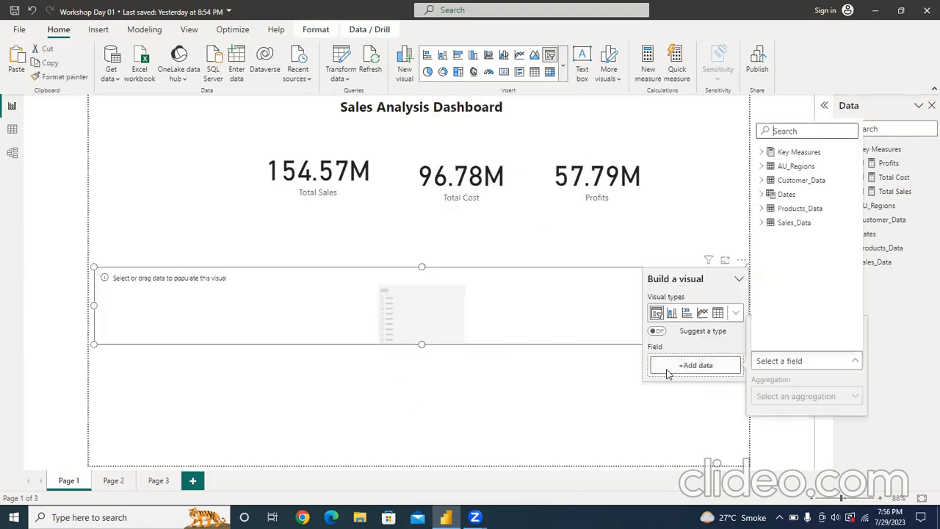
left_click(762, 181)
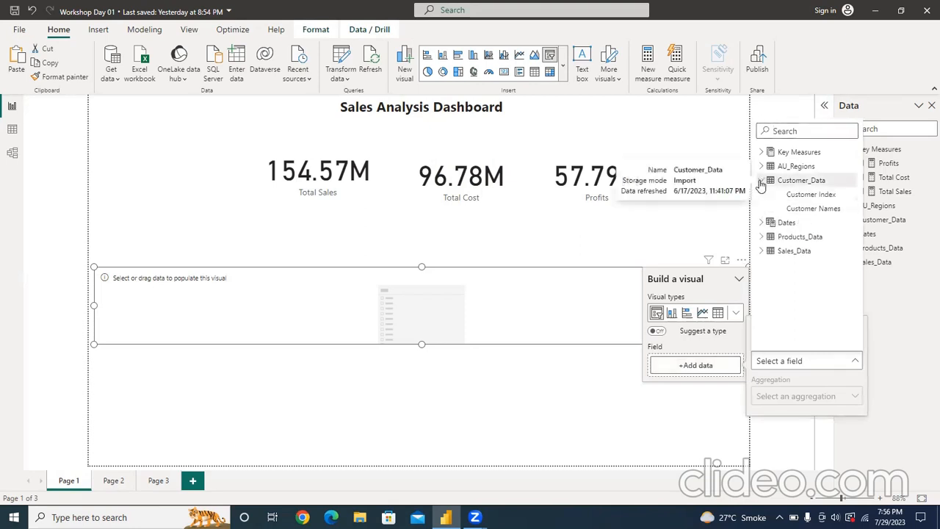
left_click(786, 210)
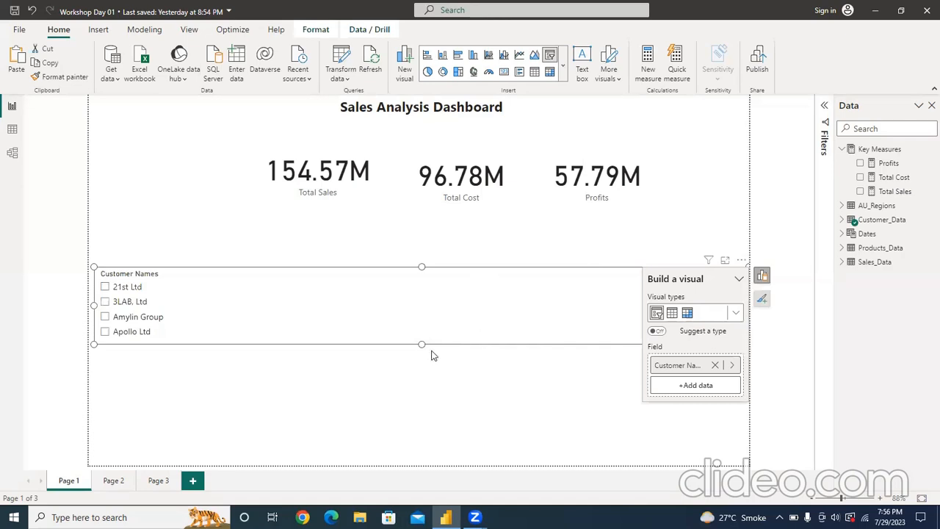
Change the Customer Names slicer's style to Dropdown in its slicer settings
left_click(742, 263)
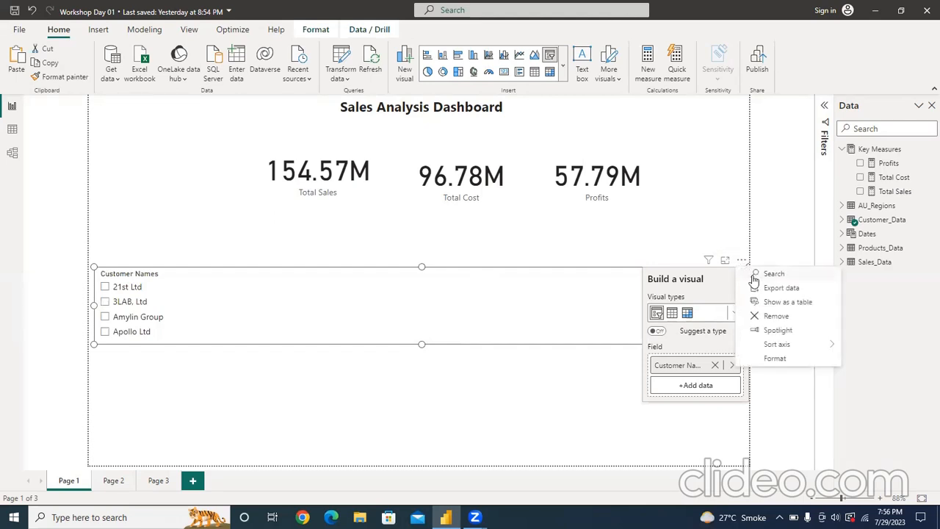
left_click(787, 360)
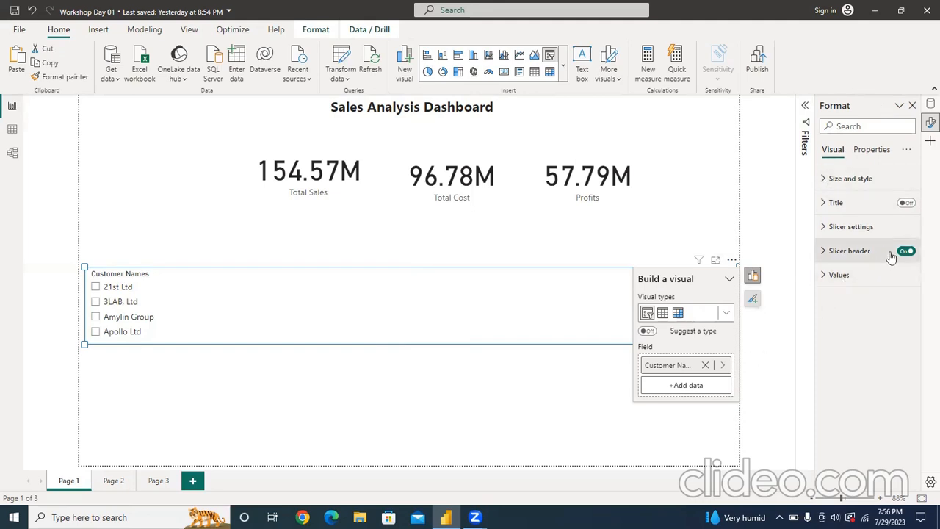
left_click(825, 232)
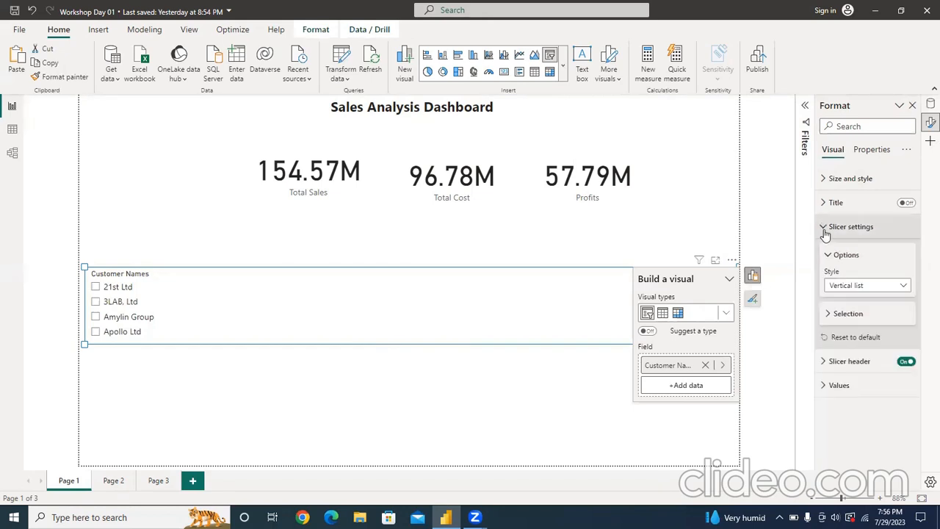
left_click(874, 286)
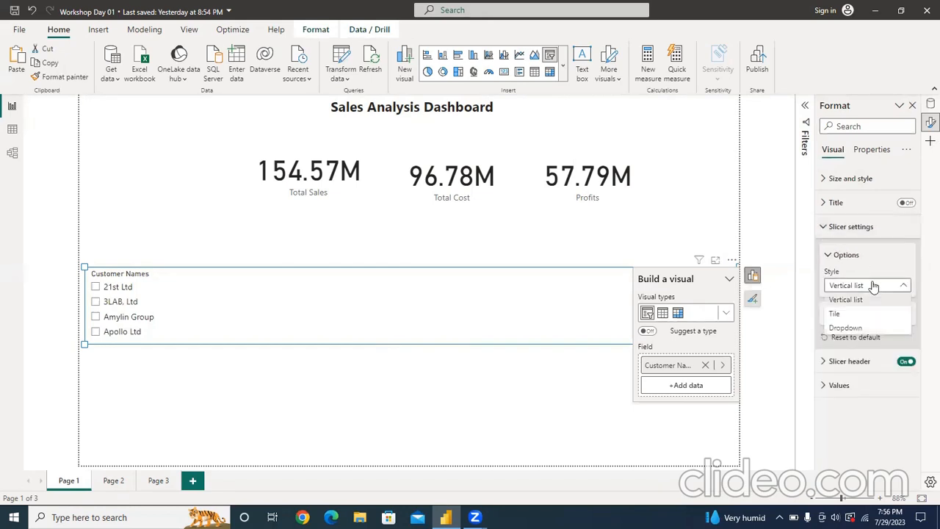
left_click(846, 328)
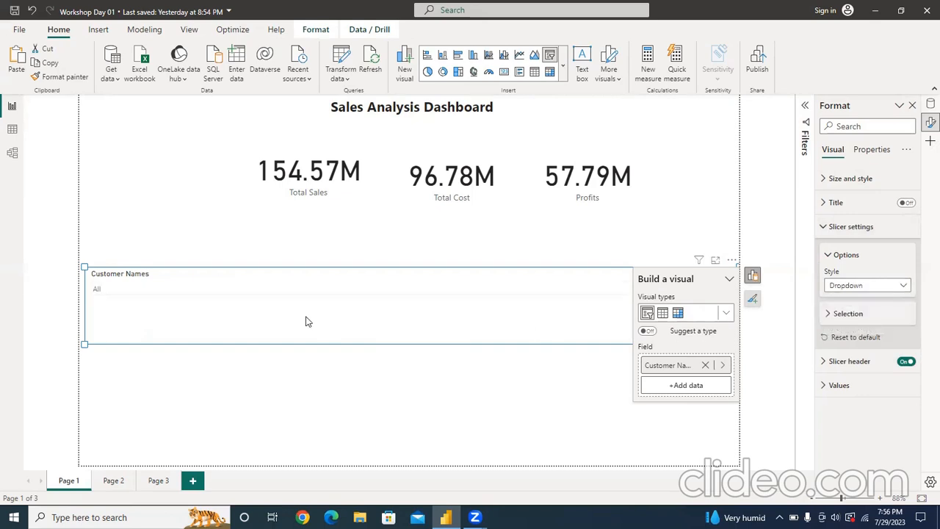
Filter the Customer Names slicer to Amylin Group, Apotheca, Ltd, Ascend Ltd and AuroMedics Corp
left_click(235, 294)
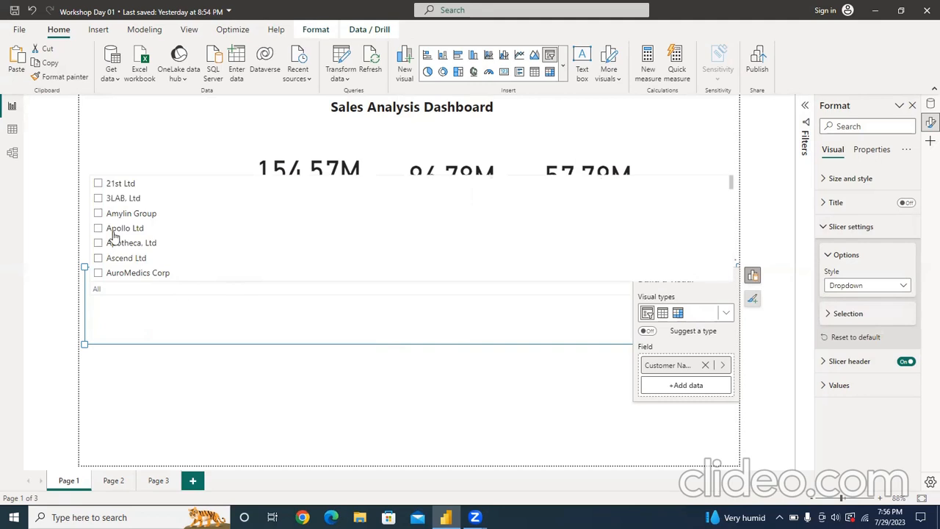
left_click(99, 214)
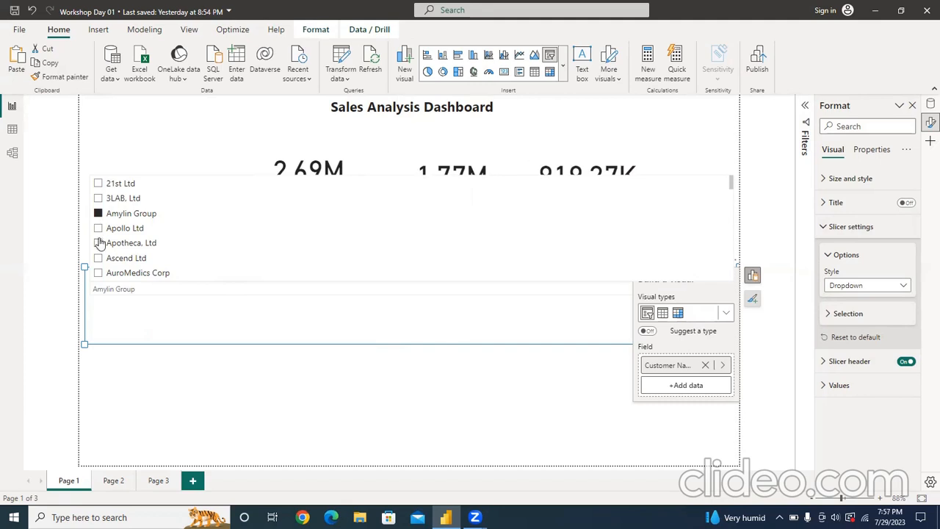
left_click(98, 243)
left_click(98, 258)
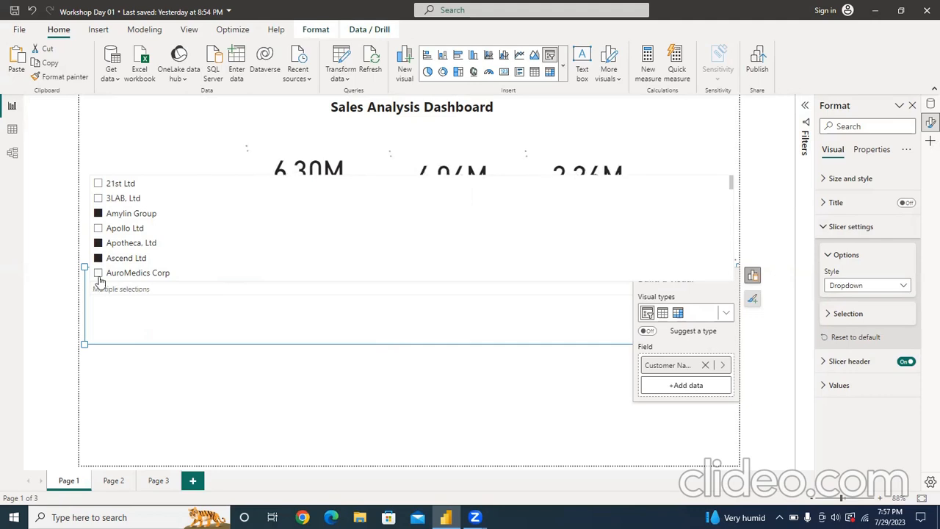
left_click(99, 277, "ctrl")
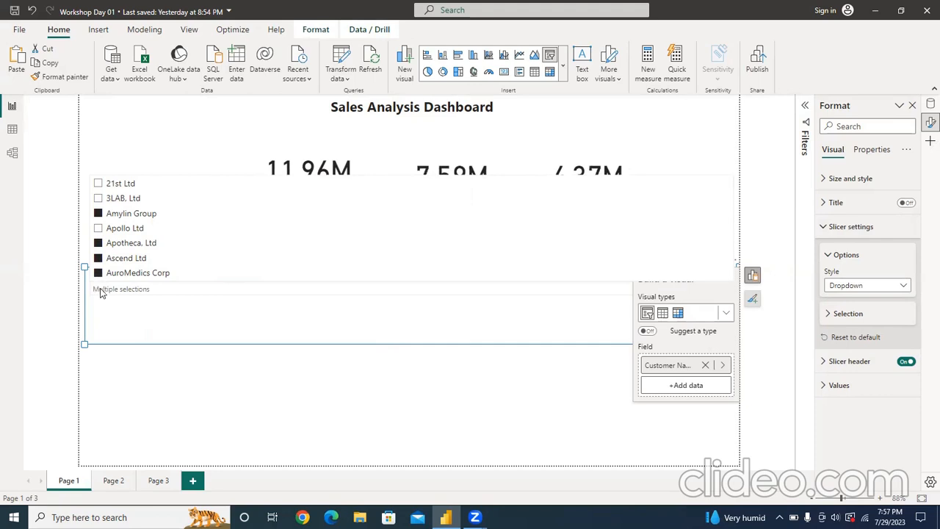
left_click(110, 393)
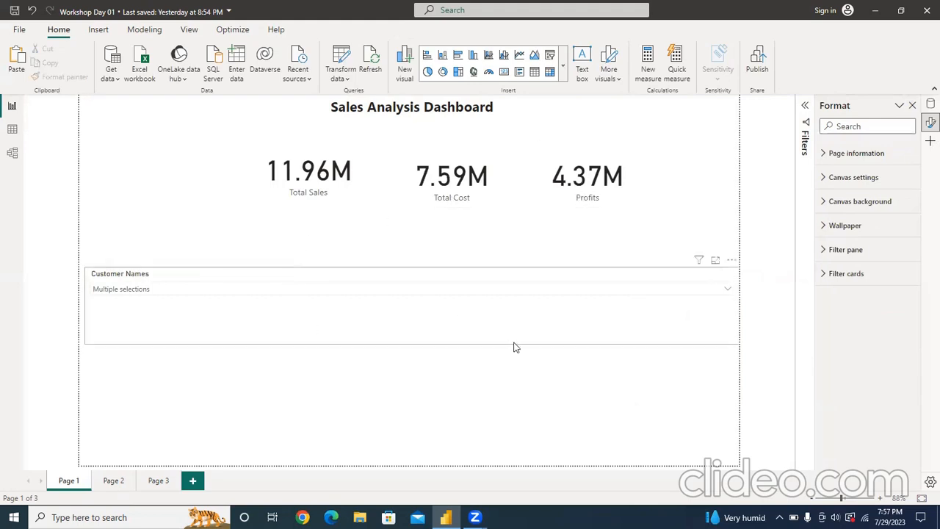
Shrink the Customer Names slicer to a compact box and place it beside the Total Sales card
left_click(716, 342)
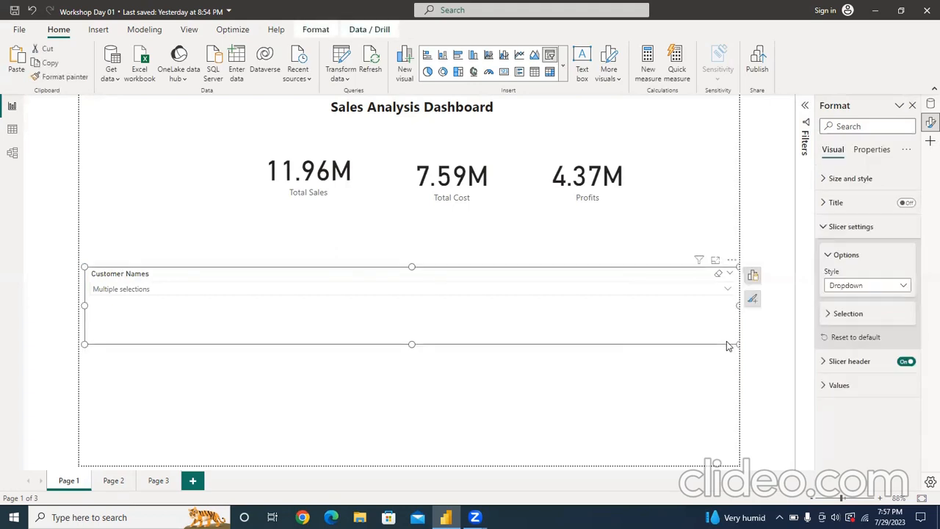
left_click_drag(655, 349, 174, 314)
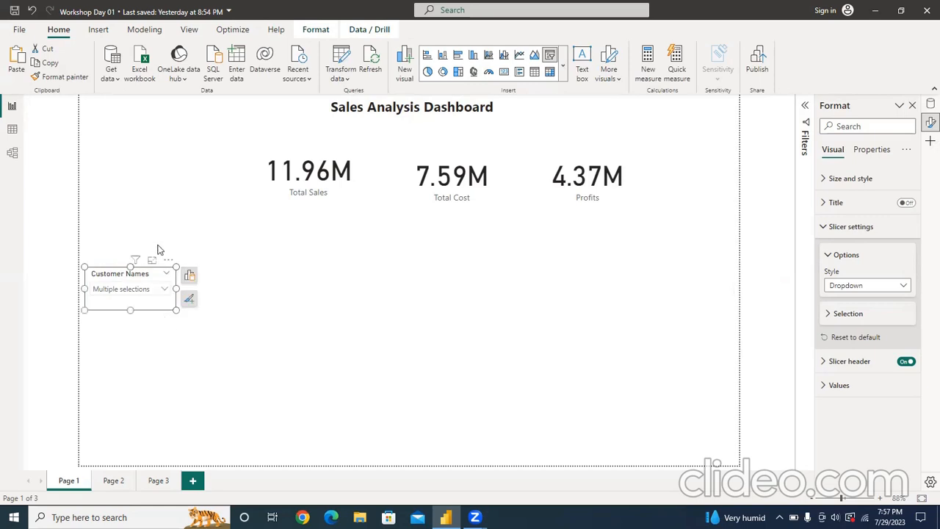
left_click(157, 312)
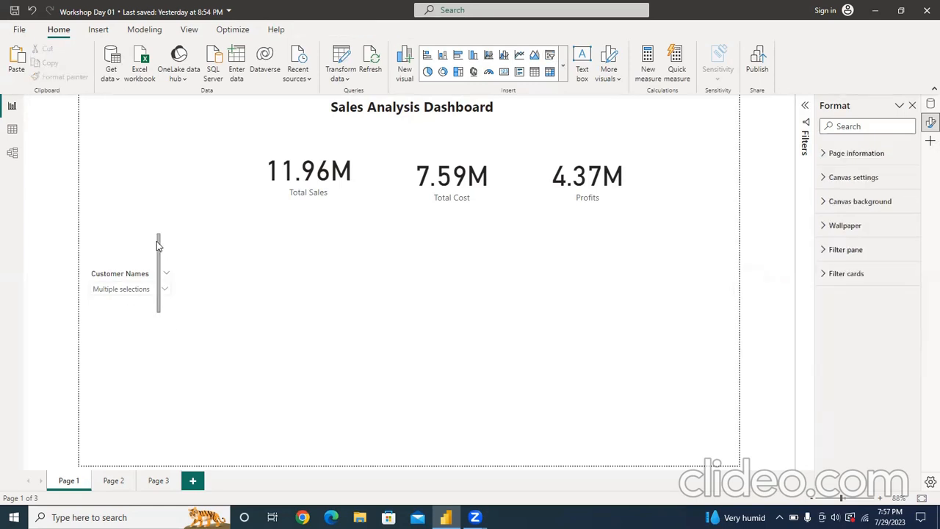
left_click(149, 309)
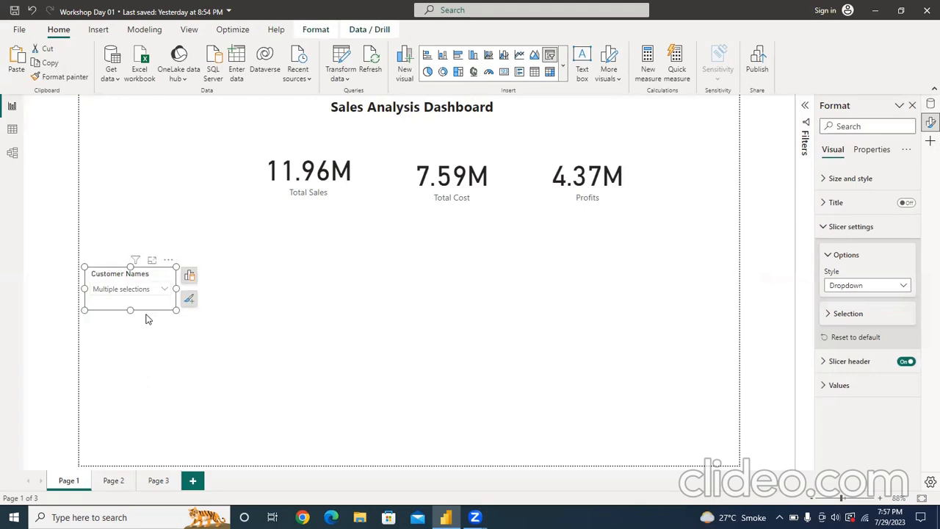
left_click(149, 314)
left_click(152, 309)
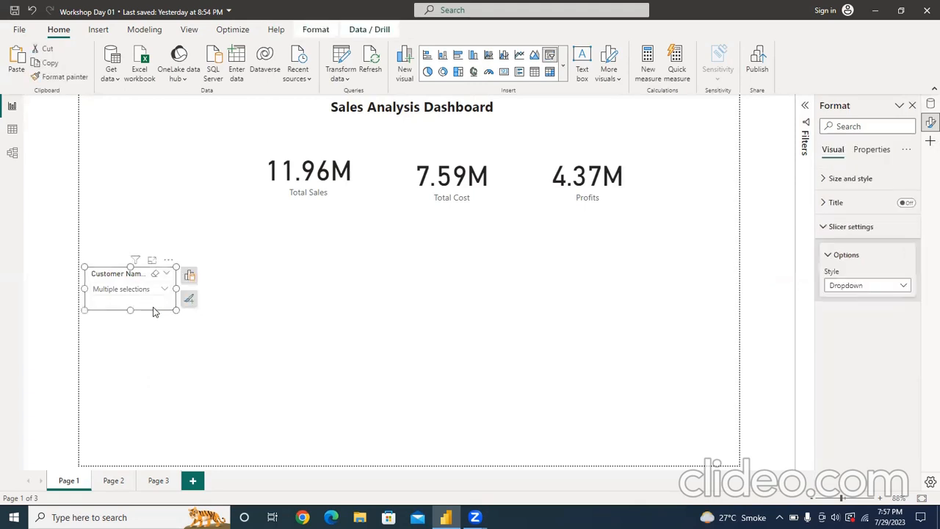
left_click_drag(150, 309, 166, 191)
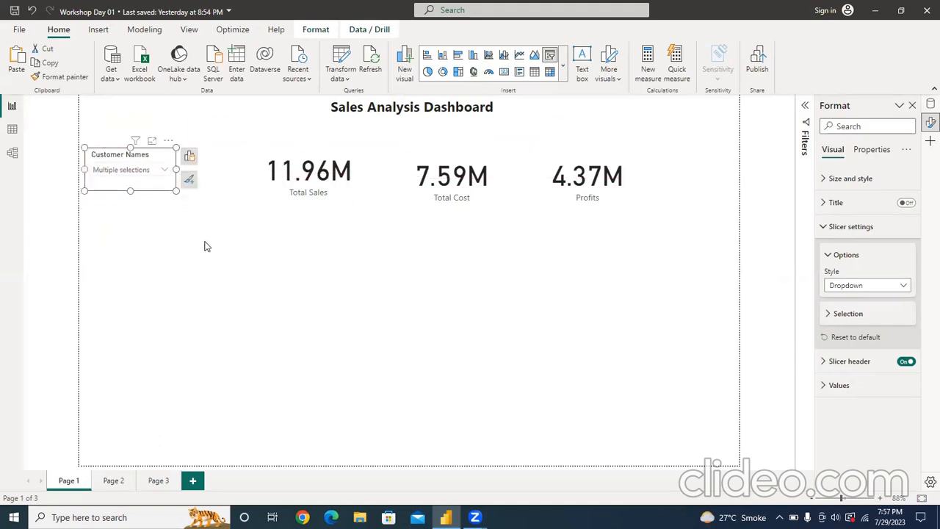
left_click(195, 219)
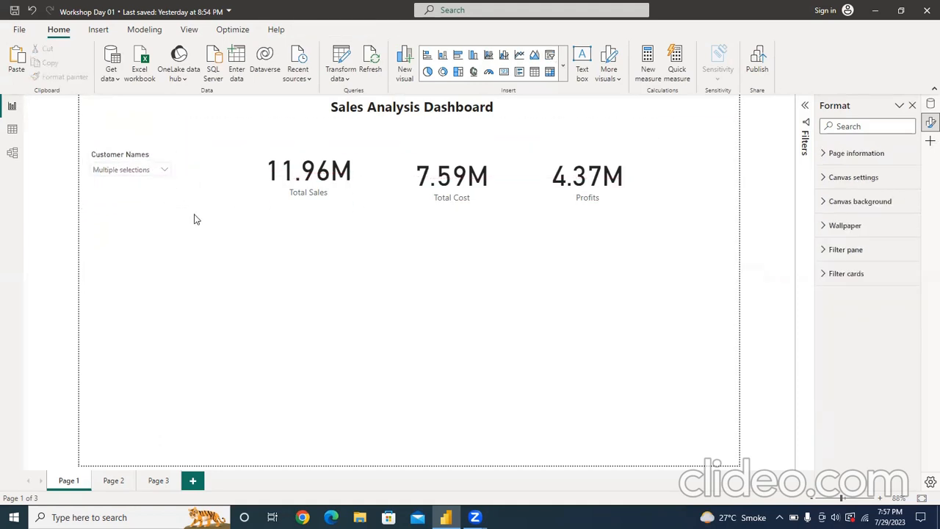
Add a second slicer below Customer Names using Quarter from the Date hierarchy of the Dates table
left_click(550, 58)
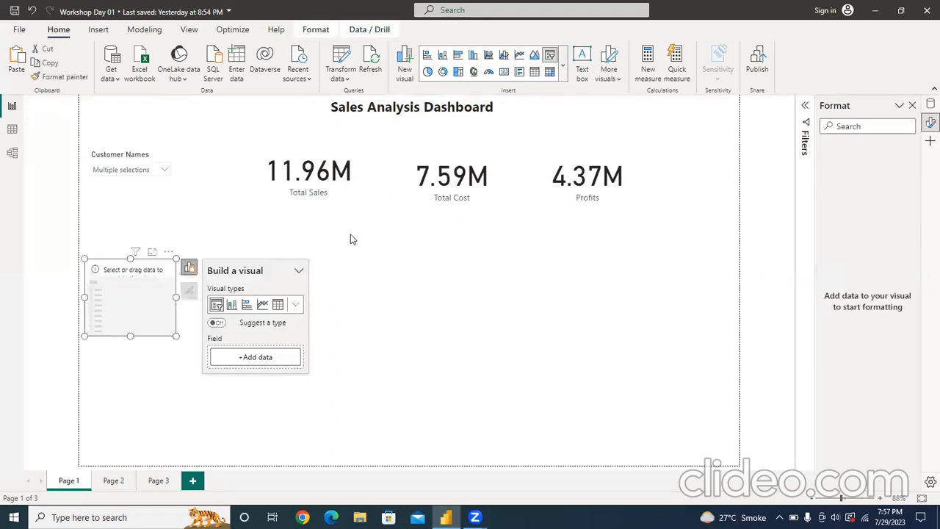
left_click(269, 360)
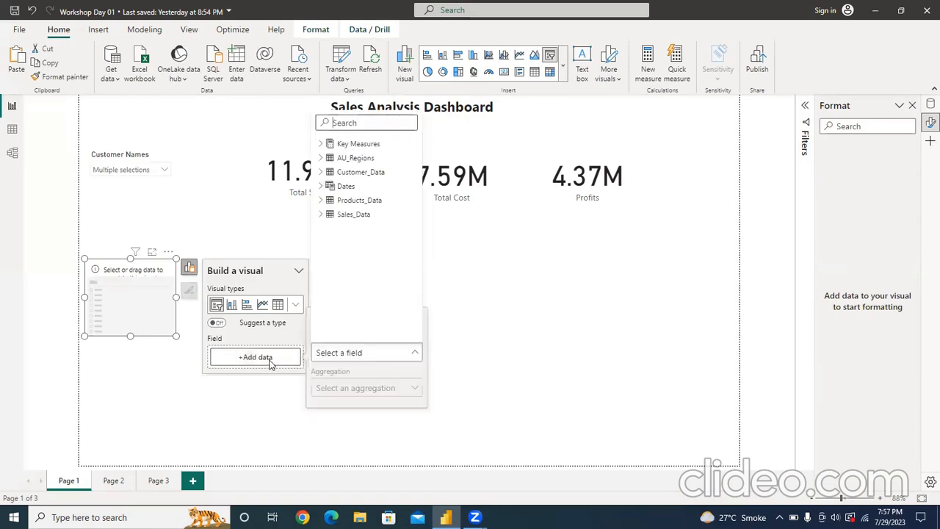
left_click(321, 186)
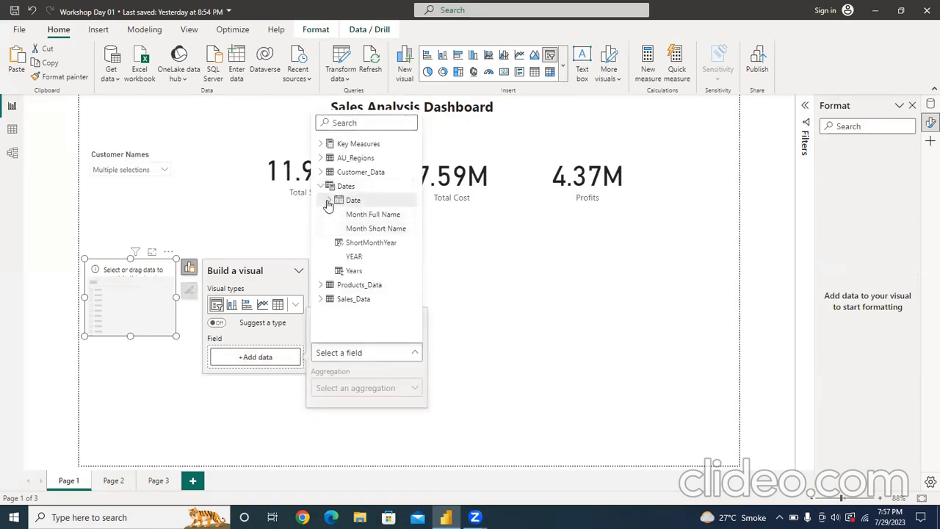
left_click(328, 201)
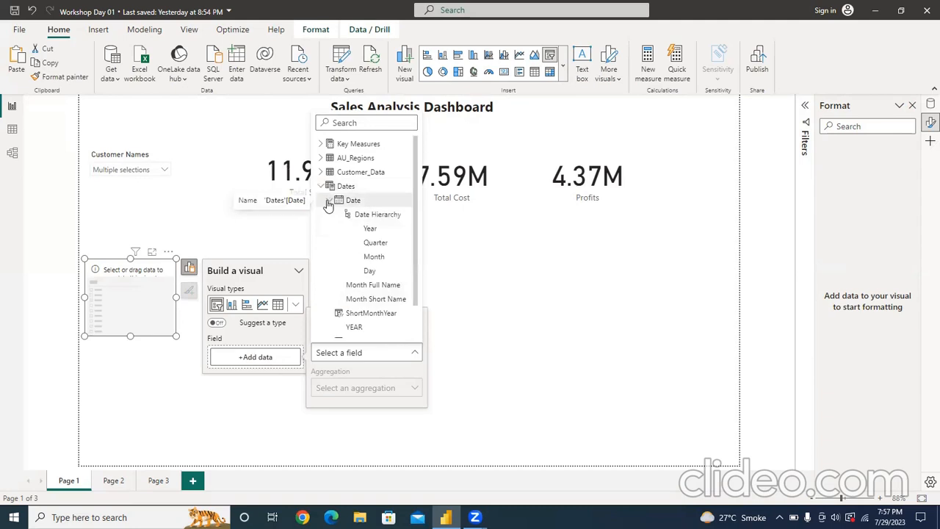
left_click(370, 244)
left_click(248, 305)
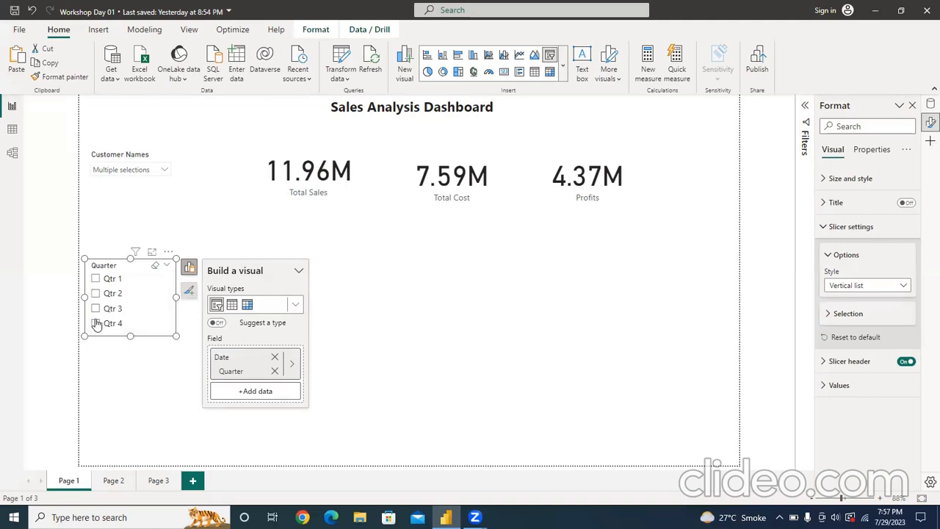
Test the Quarter slicer by selecting Qtr 4, Qtr 3, Qtr 2 and Qtr 1 in turn, and clear the selection
left_click(96, 324)
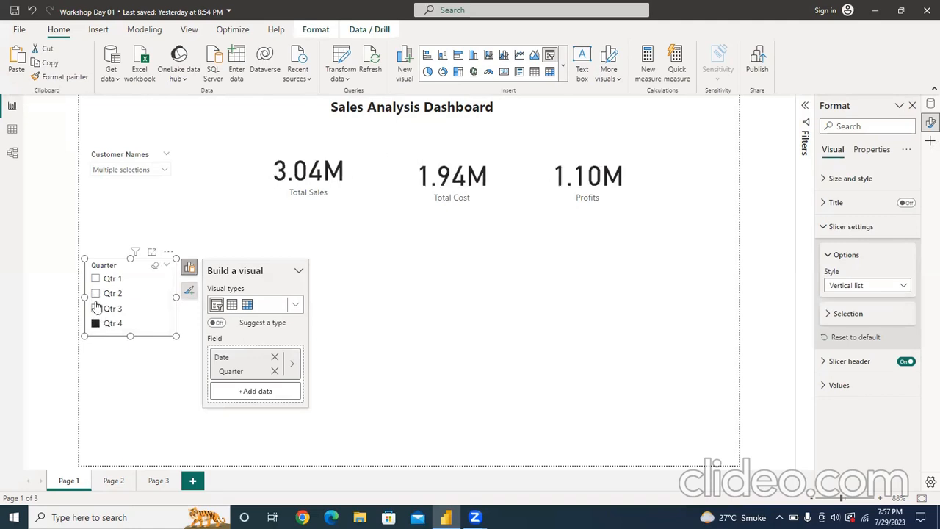
left_click(95, 308)
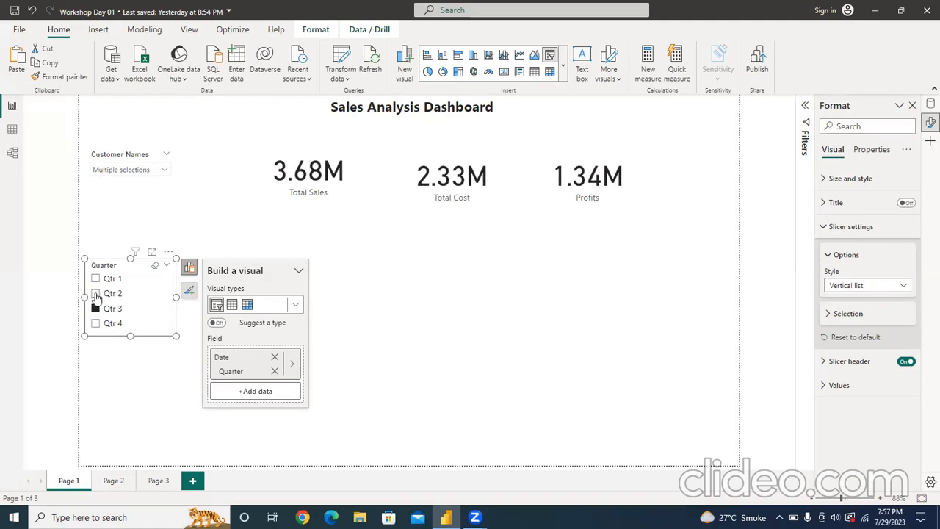
left_click(95, 294)
left_click(96, 279)
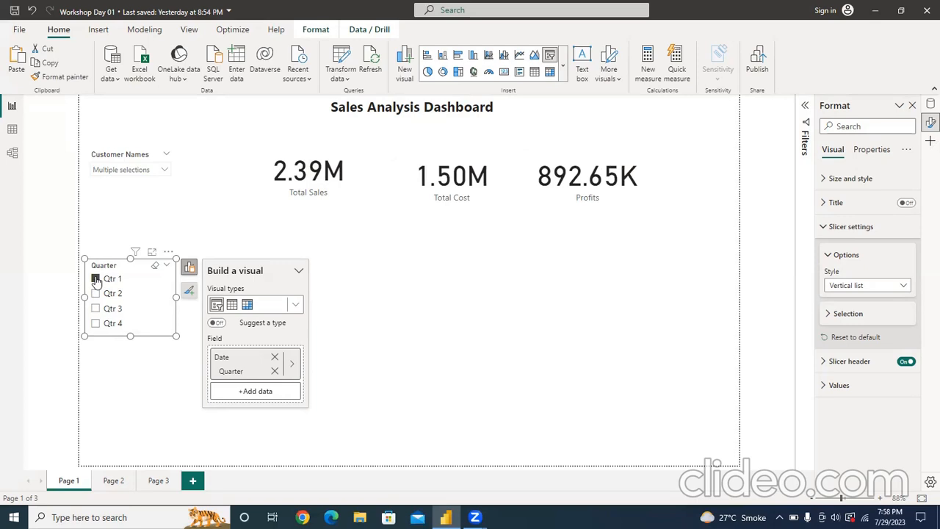
left_click(155, 265)
Change the Quarter slicer's style to Tile and resize it so all four quarters fit in a single row
left_click(170, 252)
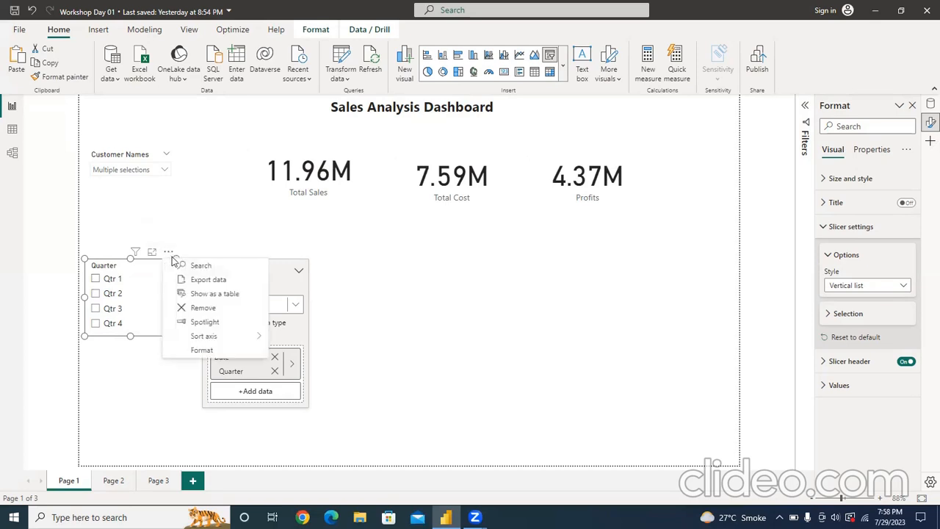
left_click(222, 352)
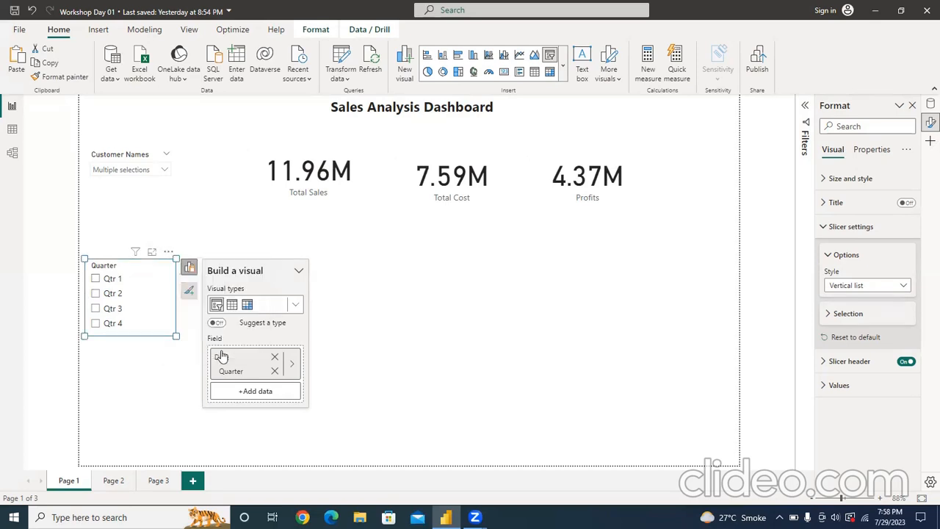
left_click(894, 285)
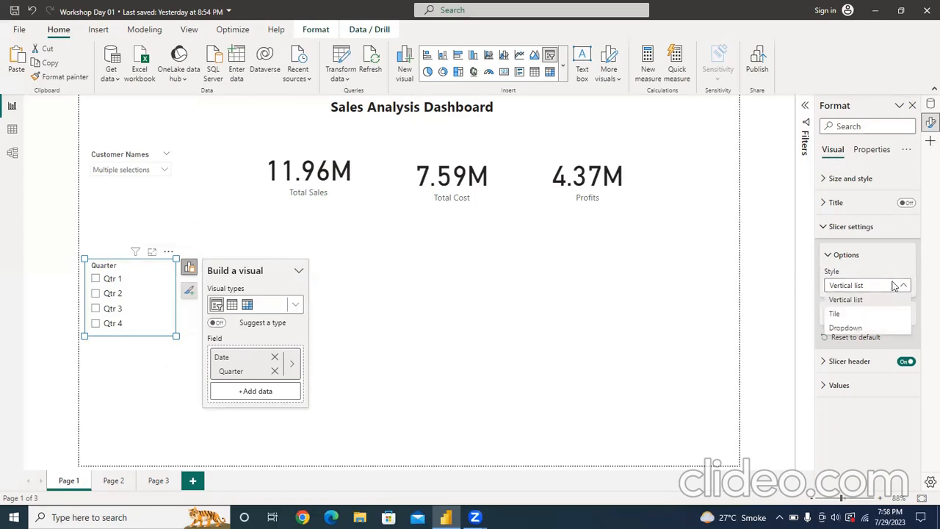
left_click(855, 316)
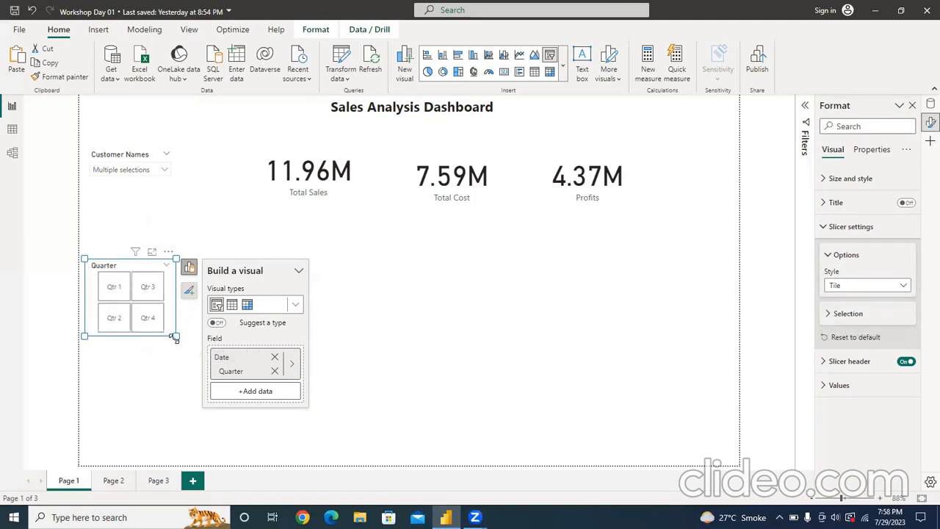
left_click_drag(178, 336, 238, 294)
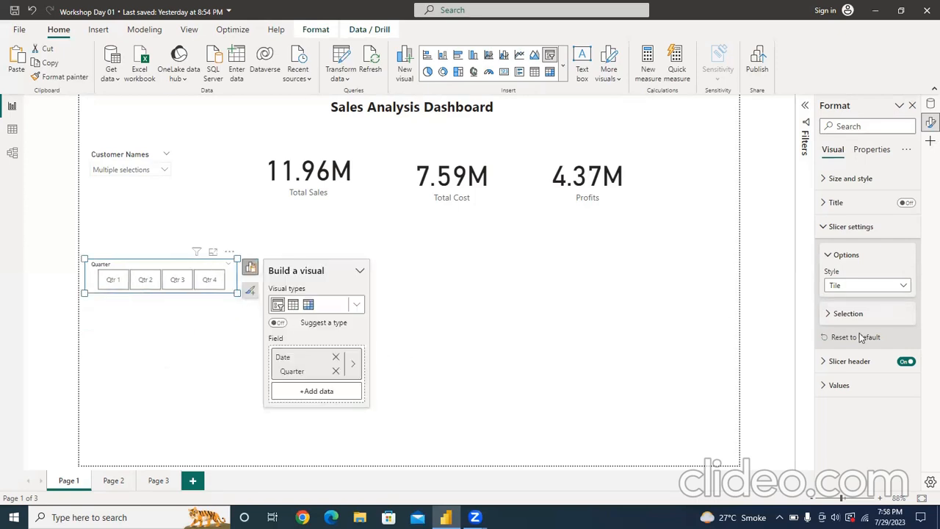
Turn off the Quarter slicer's header and fit the slicer directly beneath the Customer Names slicer
left_click(906, 363)
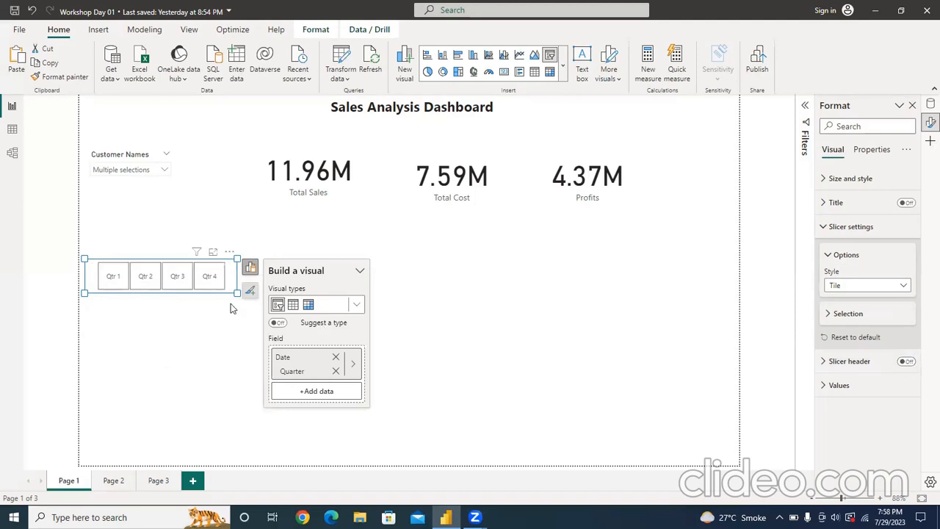
left_click_drag(230, 286, 227, 214)
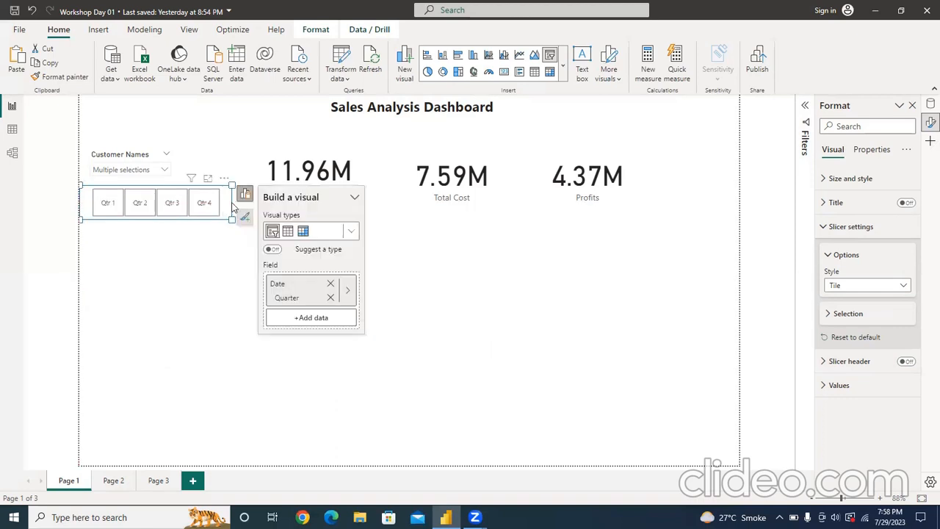
left_click_drag(231, 218, 203, 226)
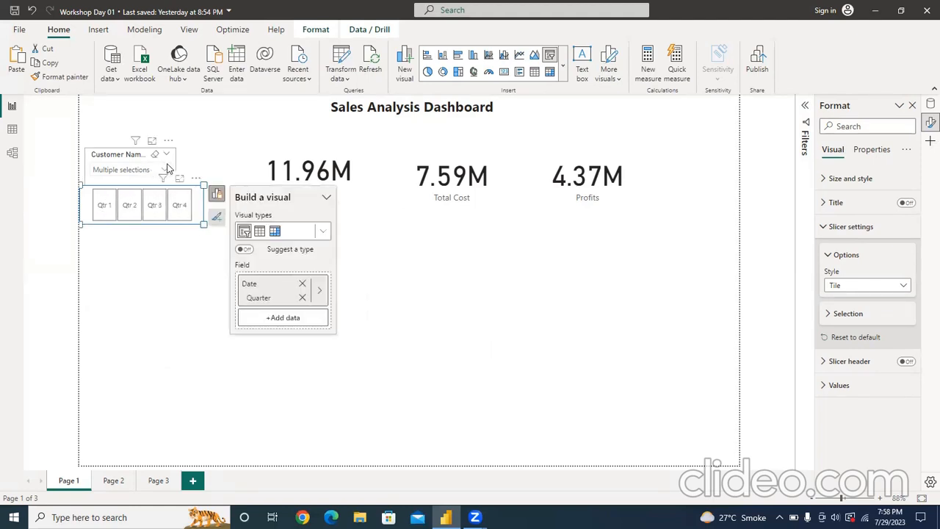
Resize the Customer Names slicer to match the width of the quarter tiles without overlapping them
left_click(166, 169)
left_click(169, 169)
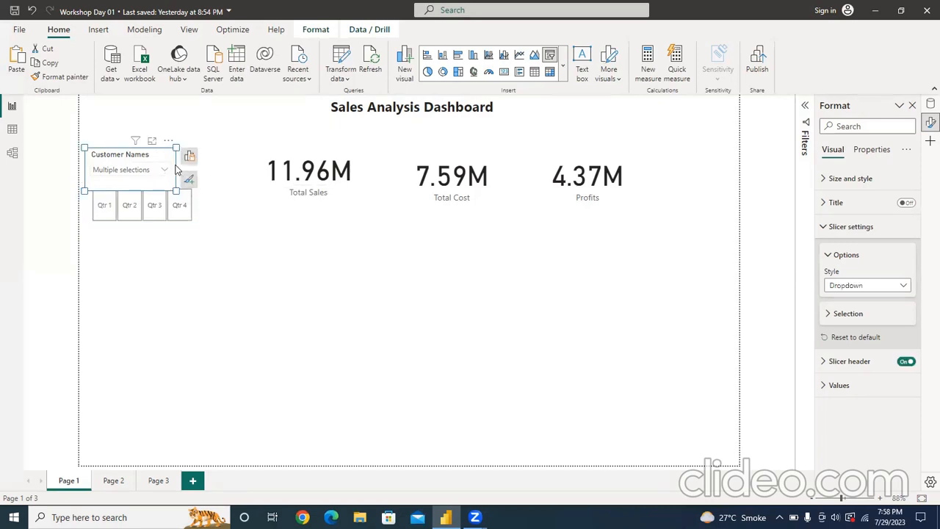
left_click_drag(176, 190, 195, 184)
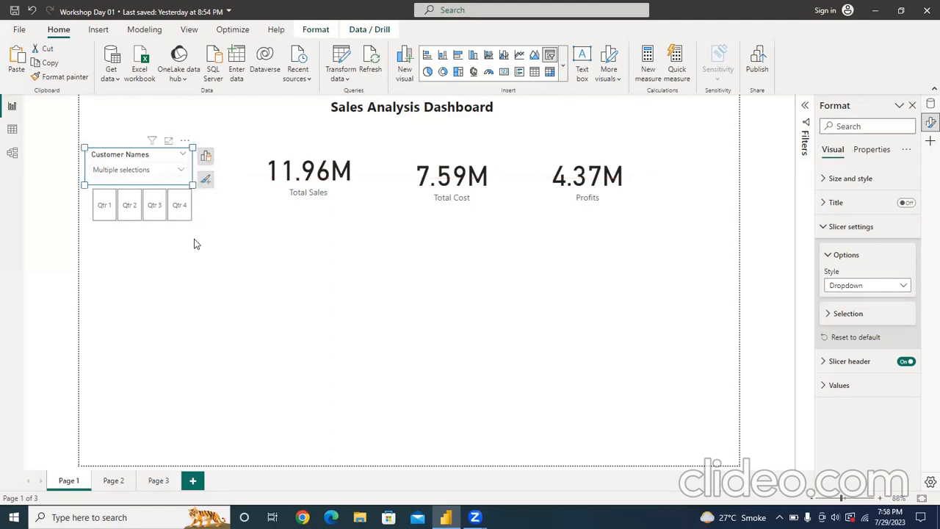
left_click(183, 319)
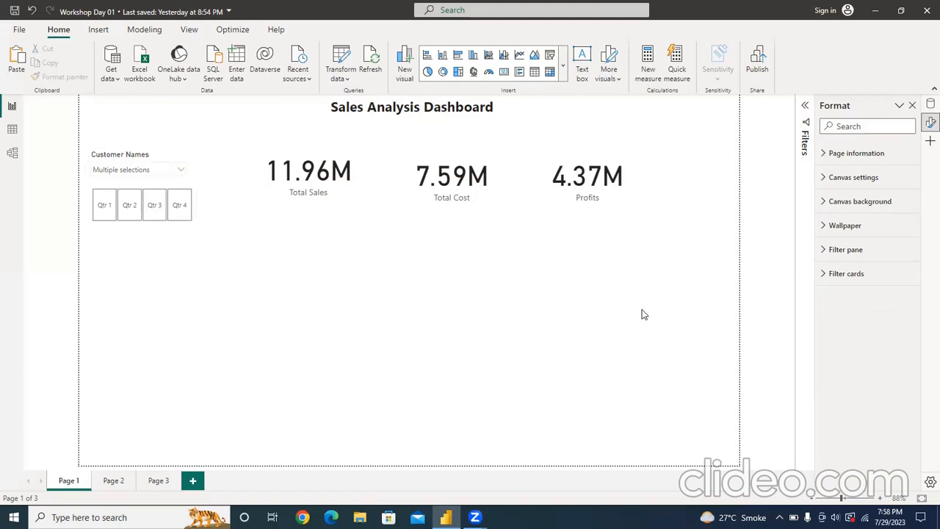
Add a third slicer below the quarter tiles using Year from the Date hierarchy of the Dates table
left_click(550, 56)
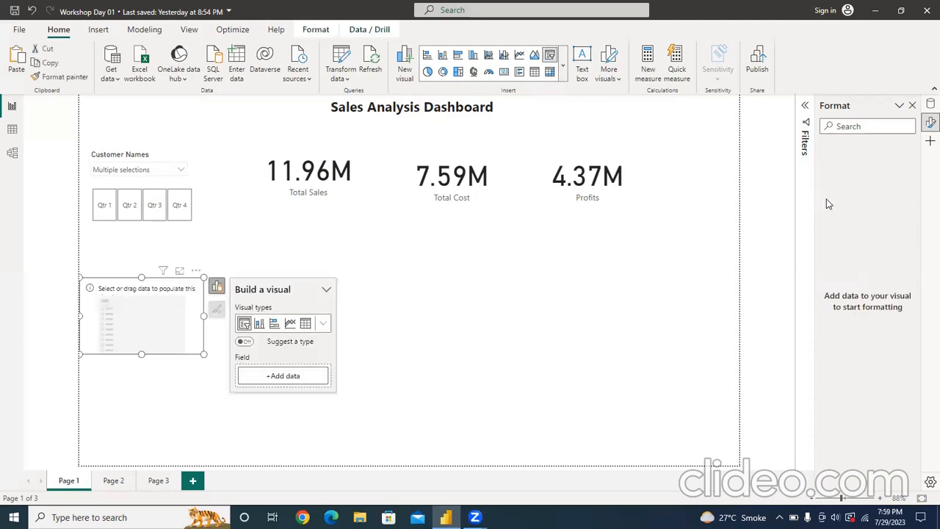
left_click(287, 377)
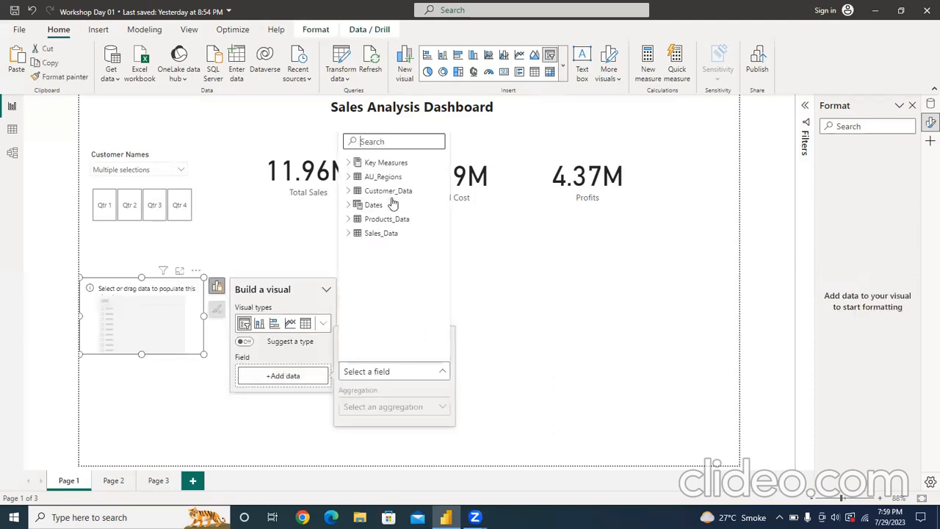
left_click(348, 205)
left_click(357, 220)
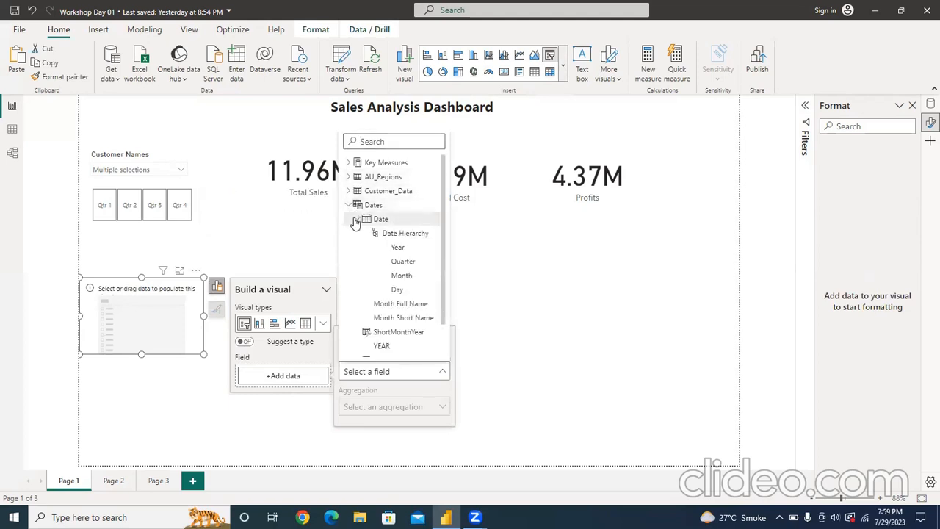
left_click(397, 248)
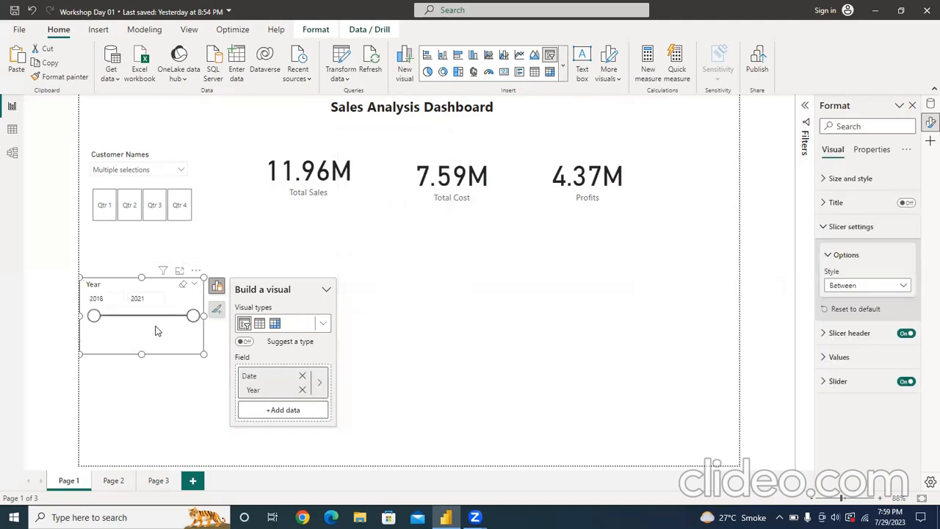
Change the Year slicer's style to Tile and resize it so all four years fit in a single row
left_click(892, 288)
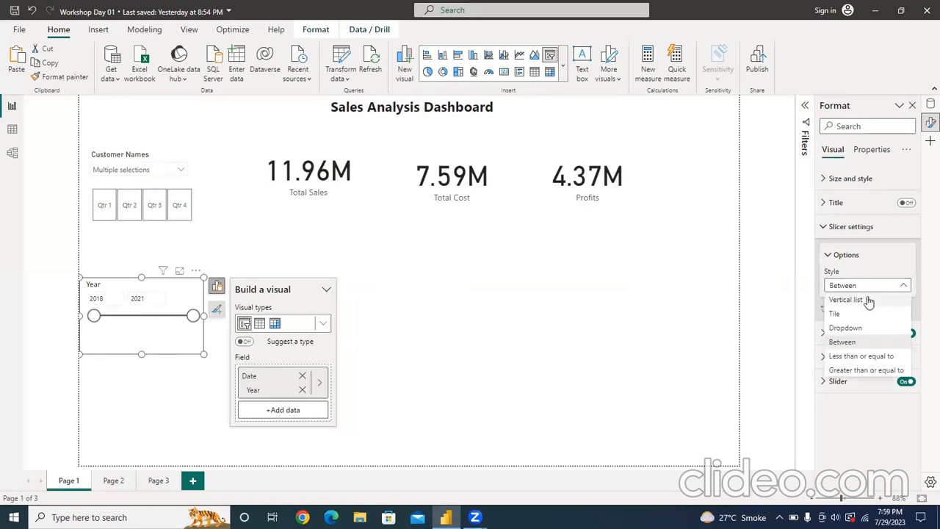
left_click(865, 316)
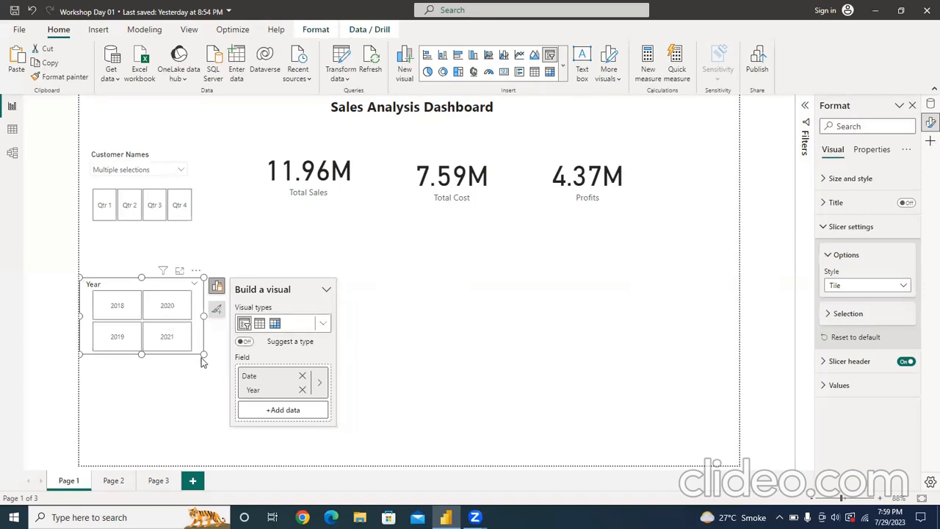
left_click_drag(203, 355, 234, 308)
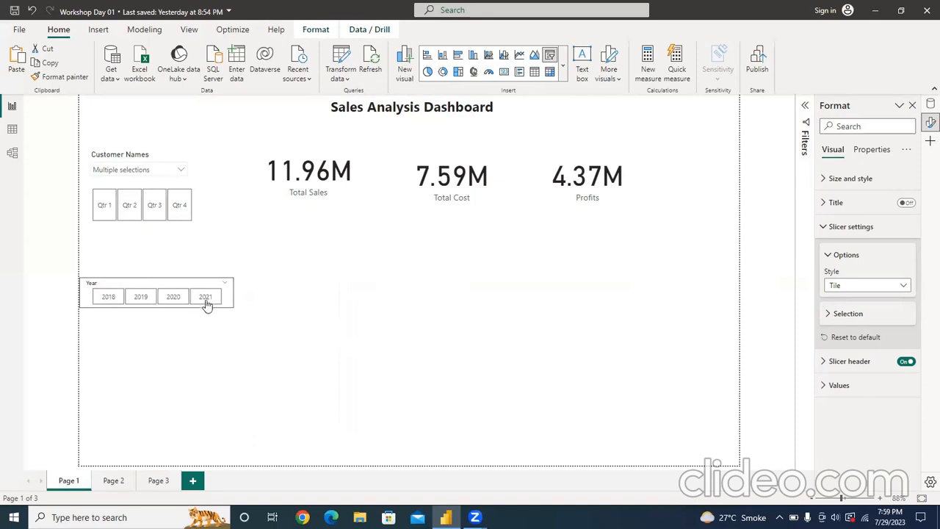
Select 2021 in the Year slicer and exclude that year from the slicer using Basic filtering on the visual's Year field
left_click(206, 298)
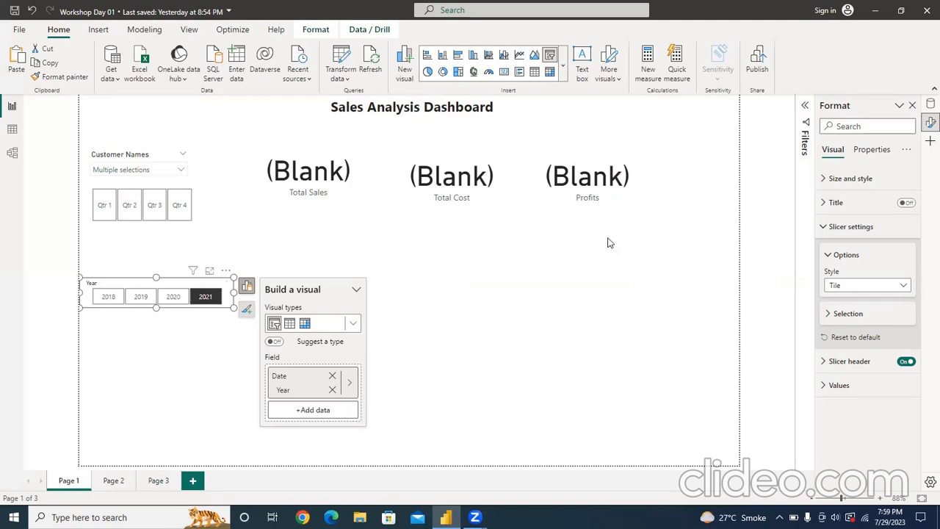
left_click(806, 109)
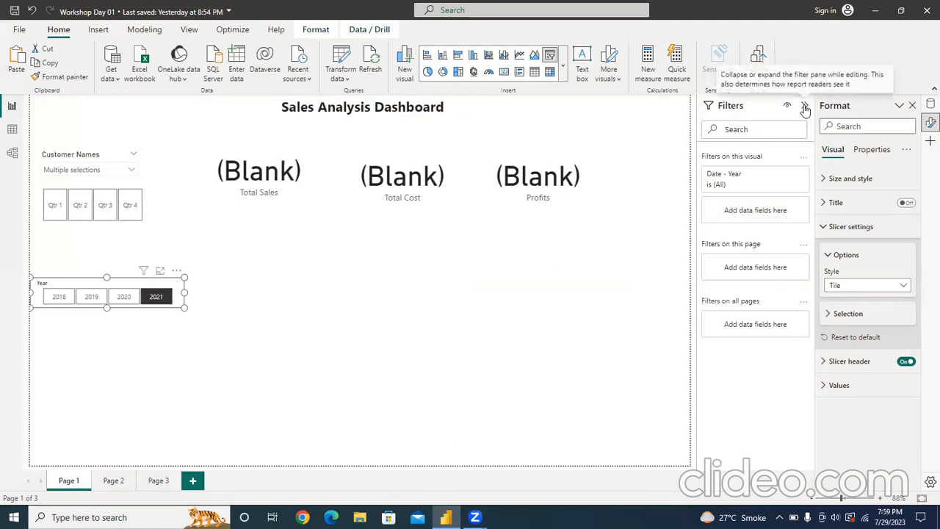
left_click(786, 174)
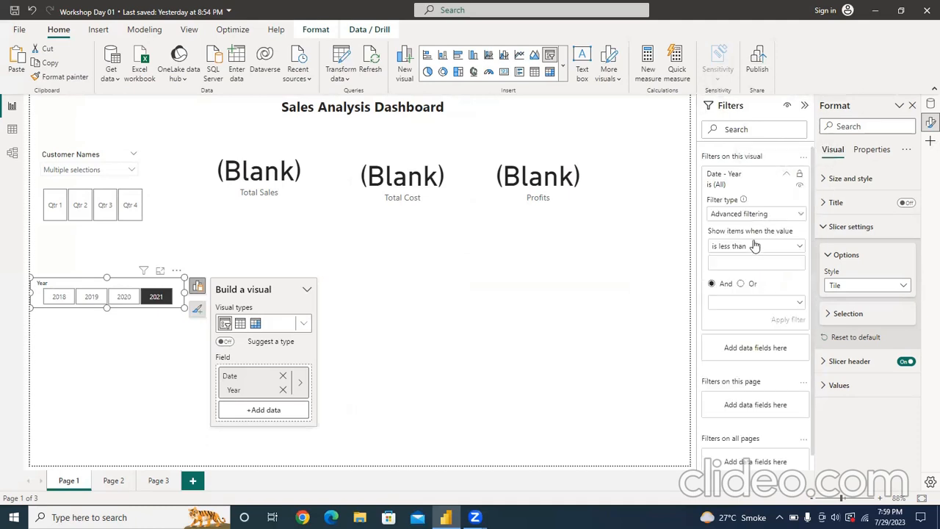
left_click(783, 215)
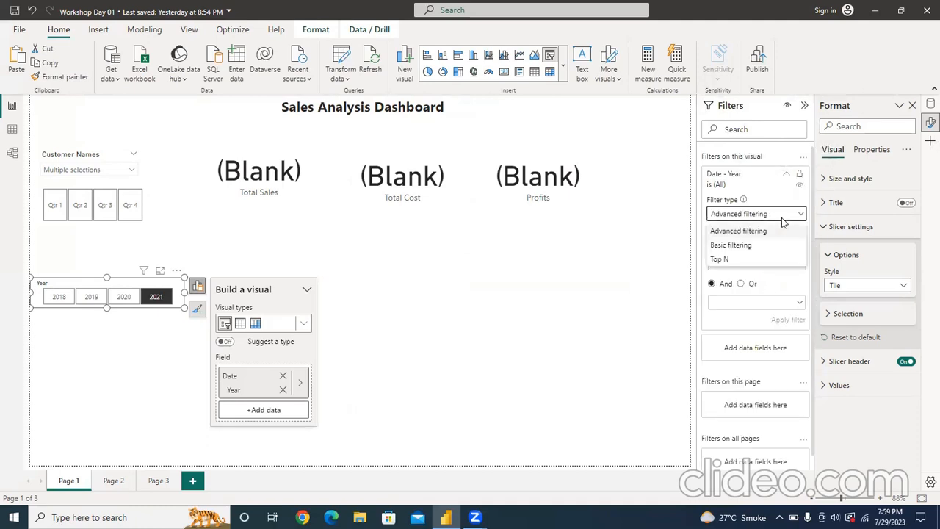
left_click(740, 248)
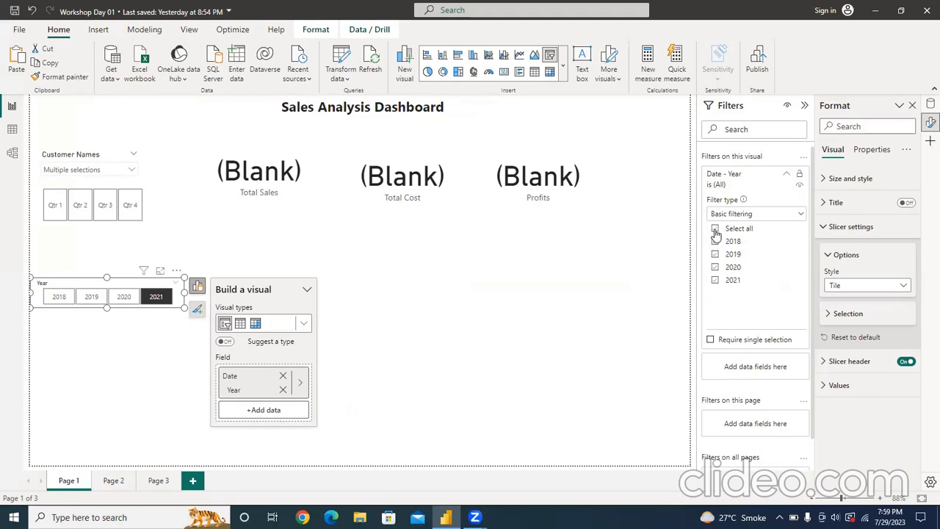
left_click(716, 281)
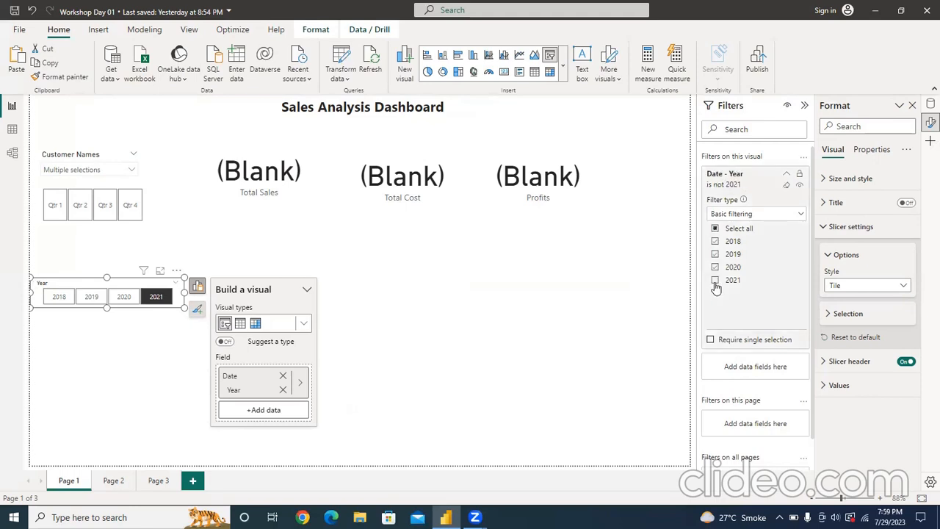
left_click(639, 303)
Test the Year slicer by toggling 2021 and filtering the cards by 2020, 2019 and 2018 in turn
left_click(161, 303)
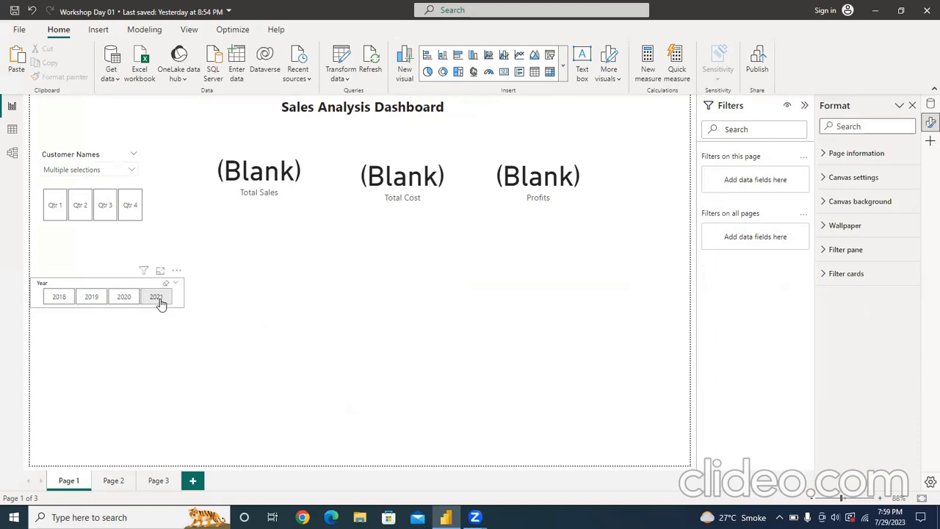
left_click(161, 303)
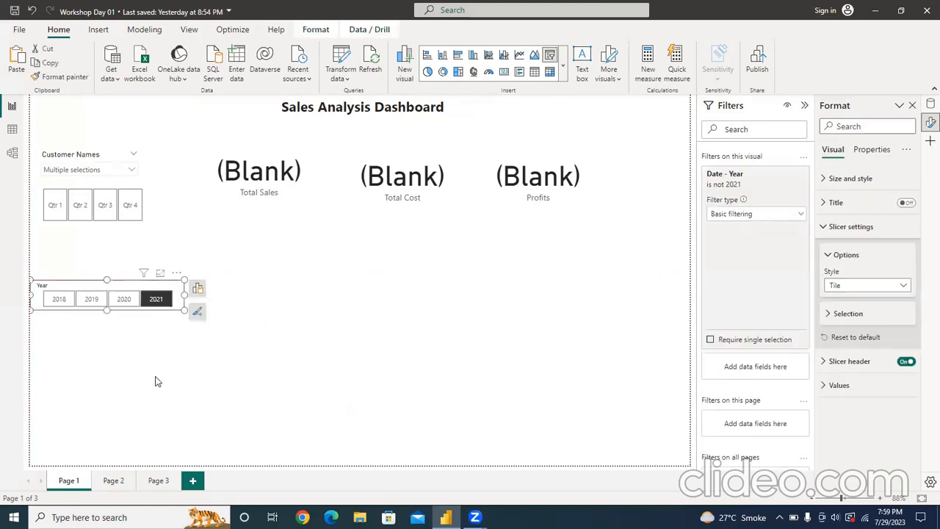
left_click(125, 301)
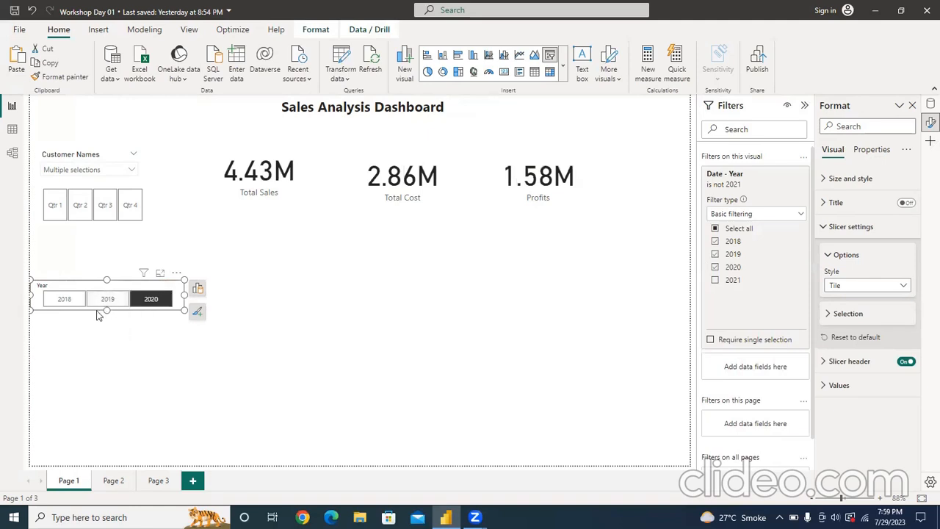
left_click(102, 305)
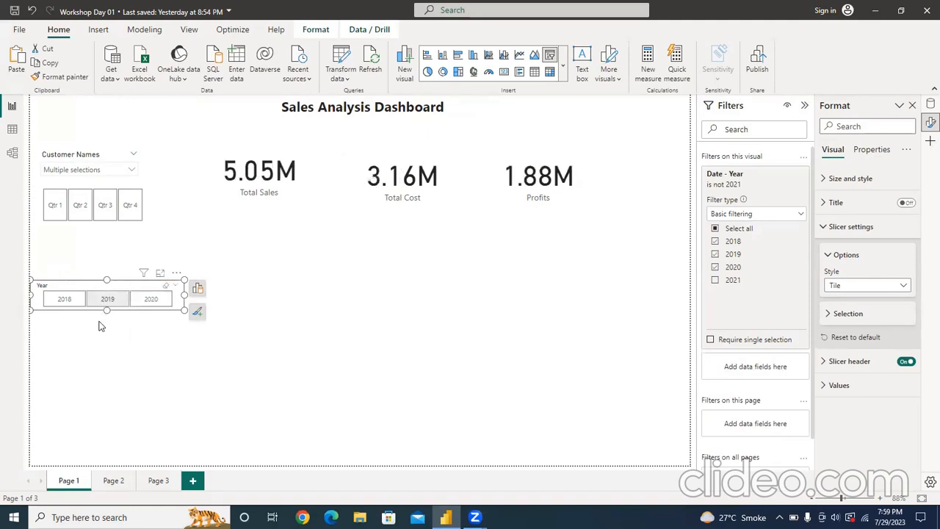
left_click(67, 301)
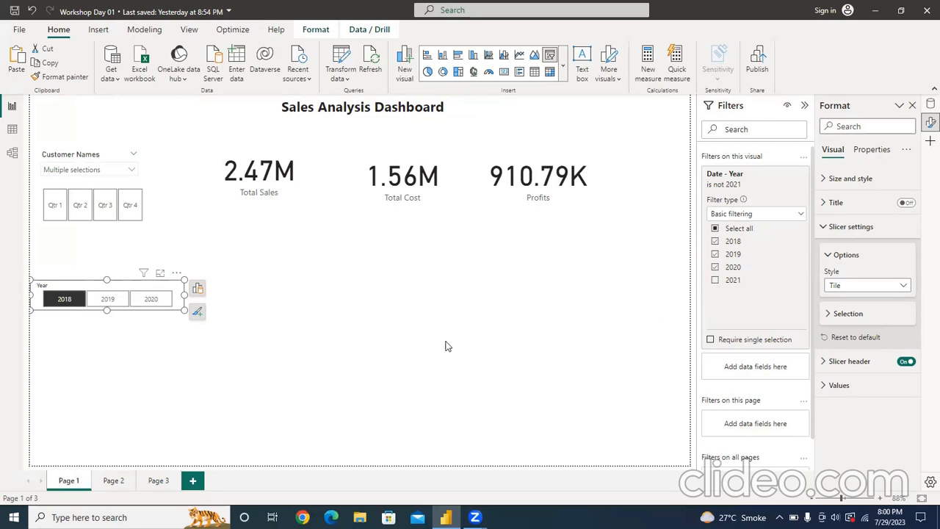
Shrink the Year slicer to the width of the quarter tiles, place it directly beneath them and clear its 2018 selection
left_click(324, 305)
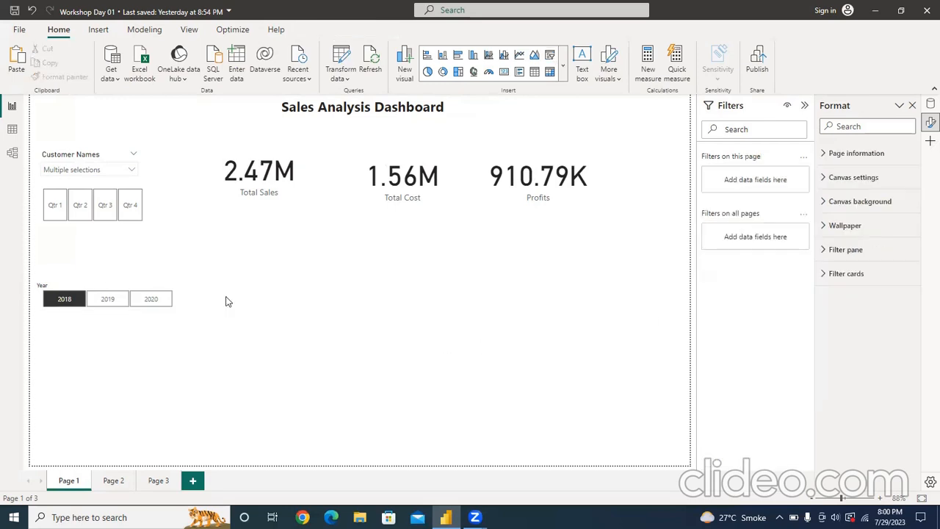
left_click(182, 309)
left_click_drag(185, 312, 153, 254)
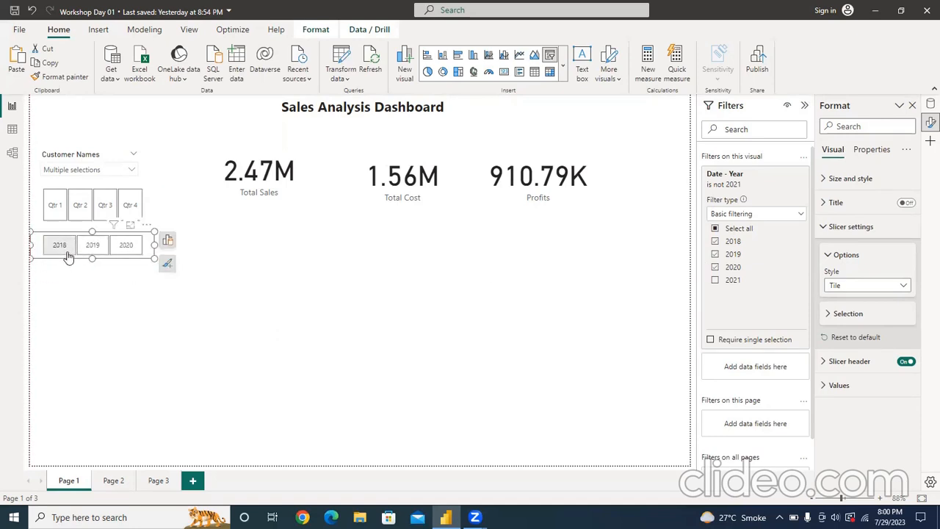
left_click(67, 257)
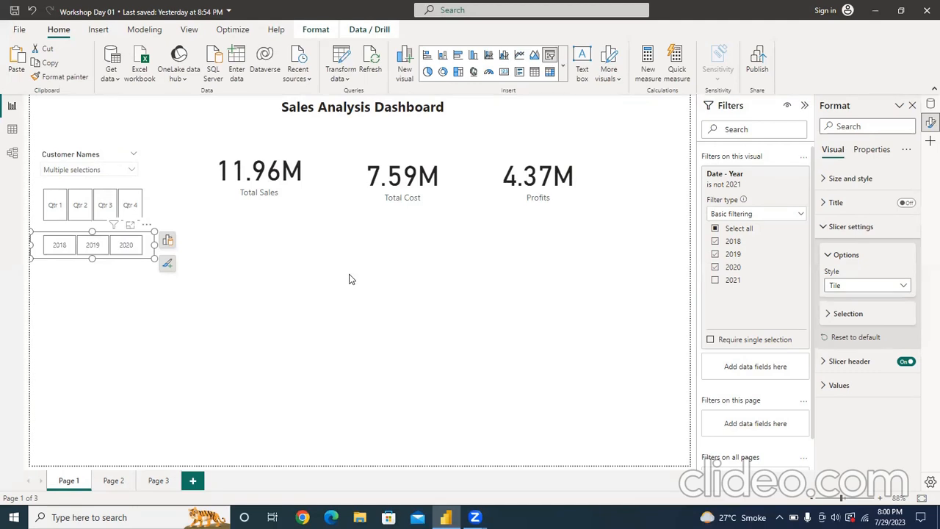
left_click(383, 266)
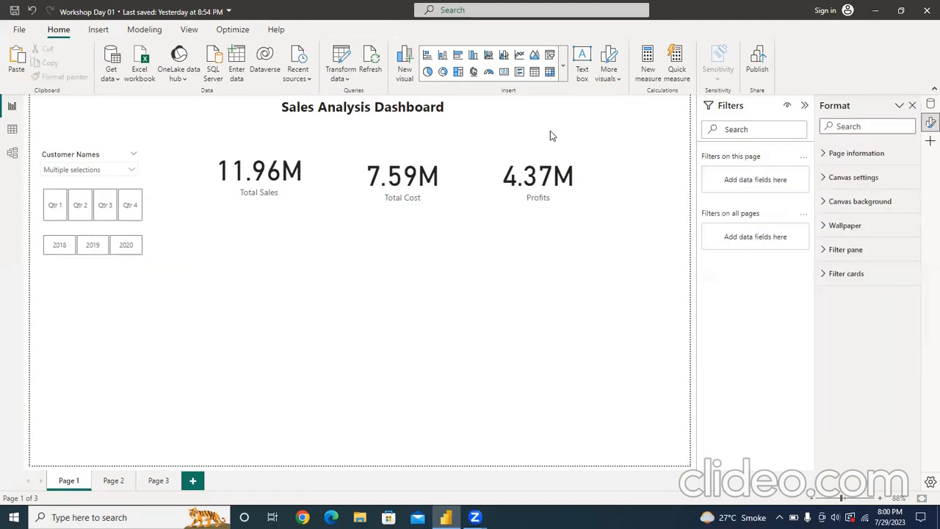
Add a fourth slicer below the year tiles using Product Name from the Products_Data table
left_click(550, 55)
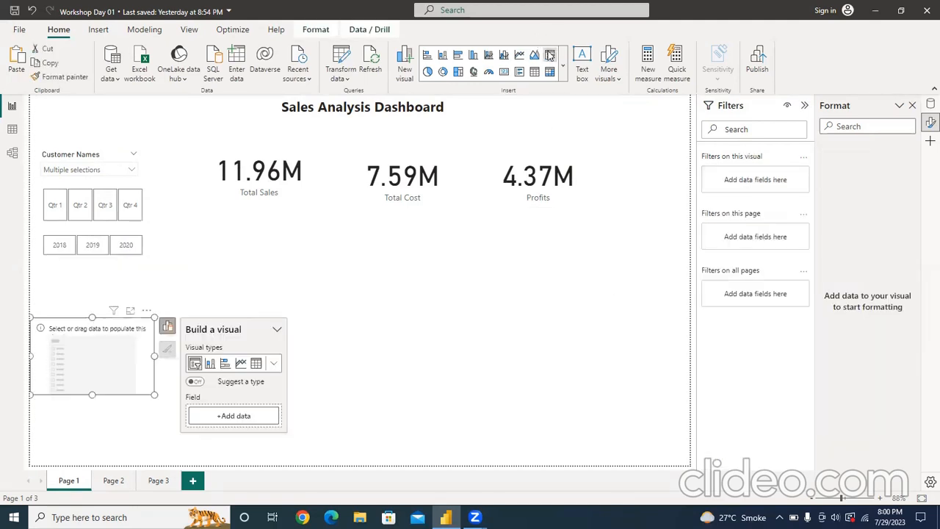
left_click(232, 418)
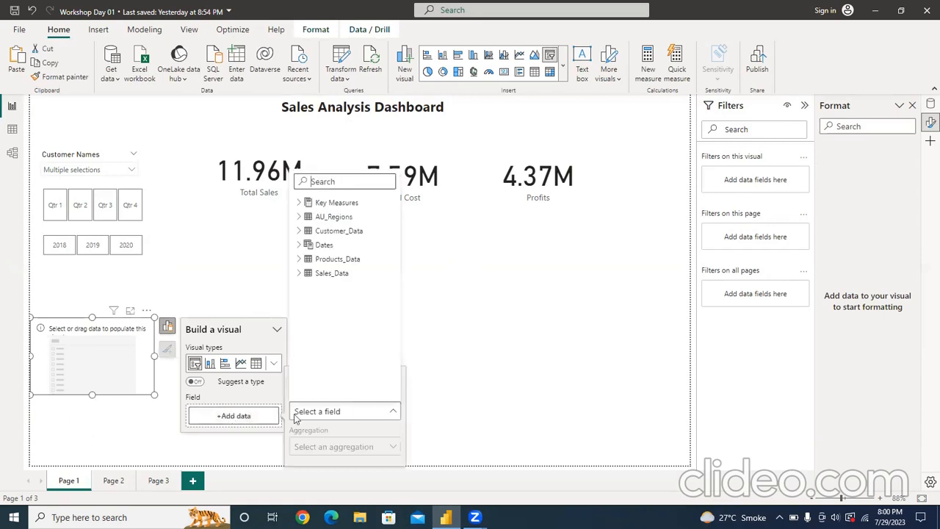
left_click(299, 261)
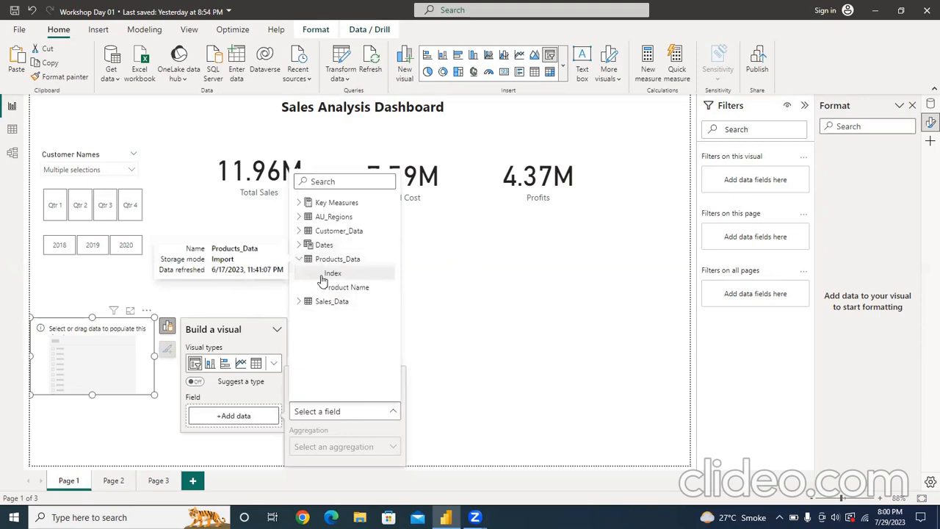
left_click(331, 290)
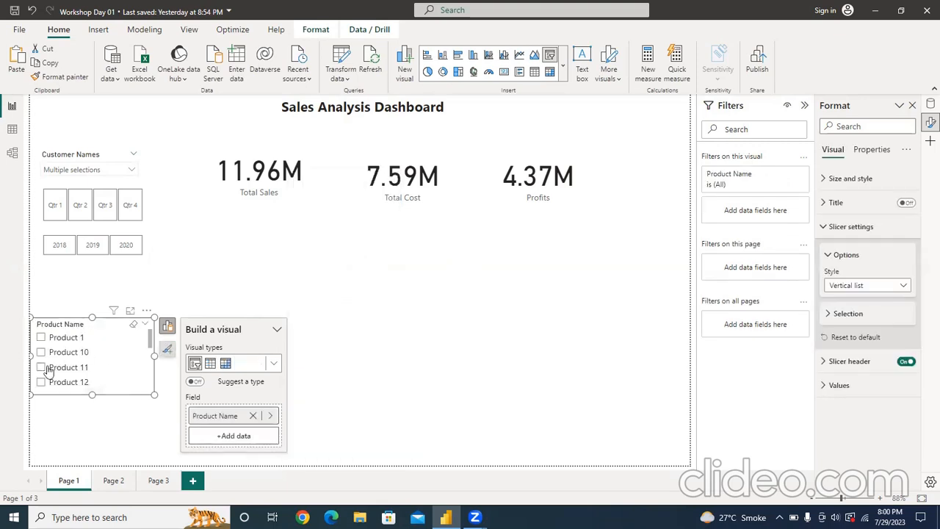
Test the Product Name slicer by switching Product 11 on and off twice, and select Product 10
left_click(41, 367)
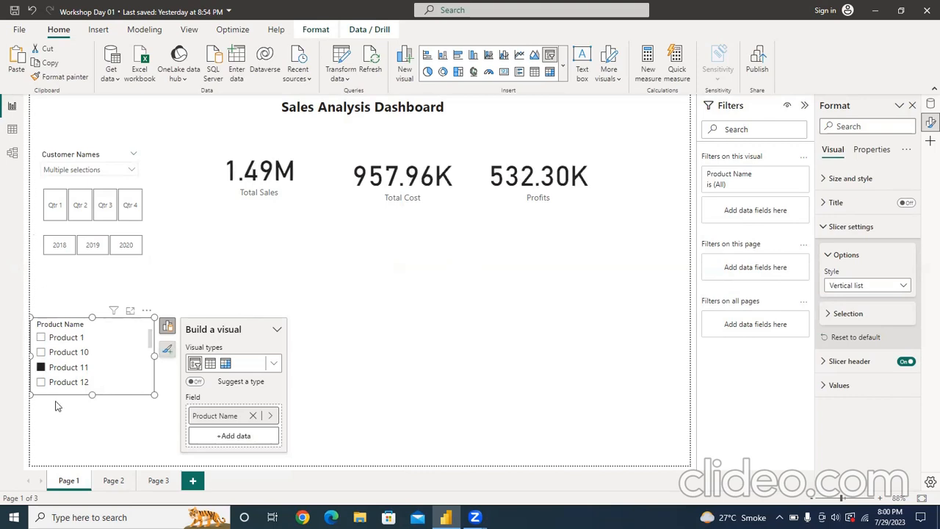
left_click(42, 368)
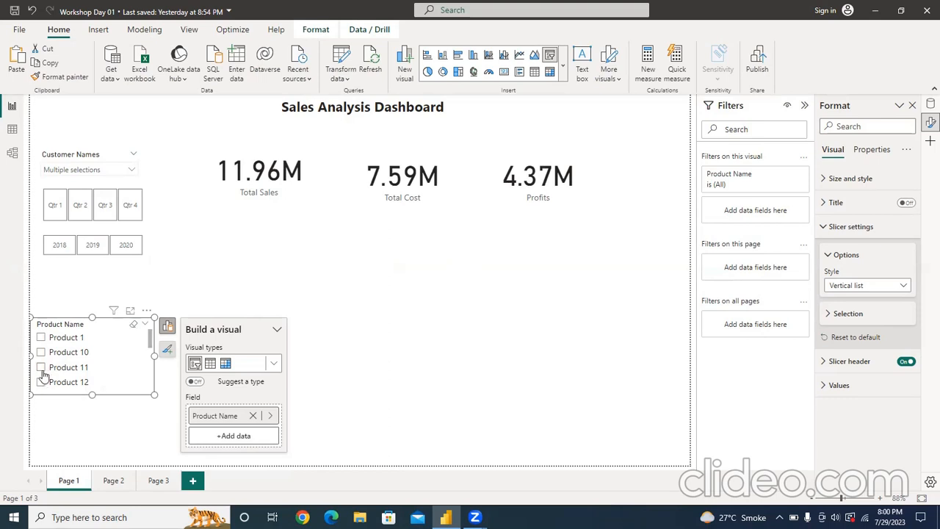
left_click(41, 367)
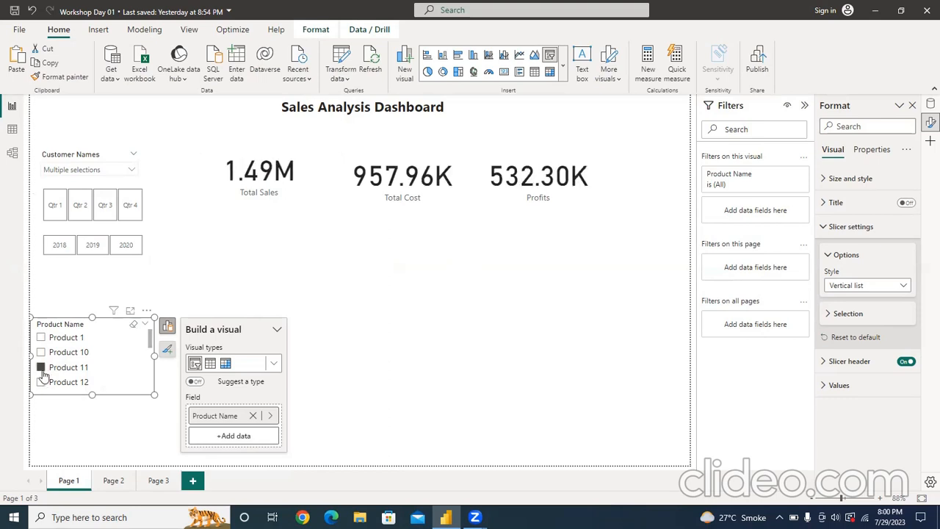
left_click(41, 368)
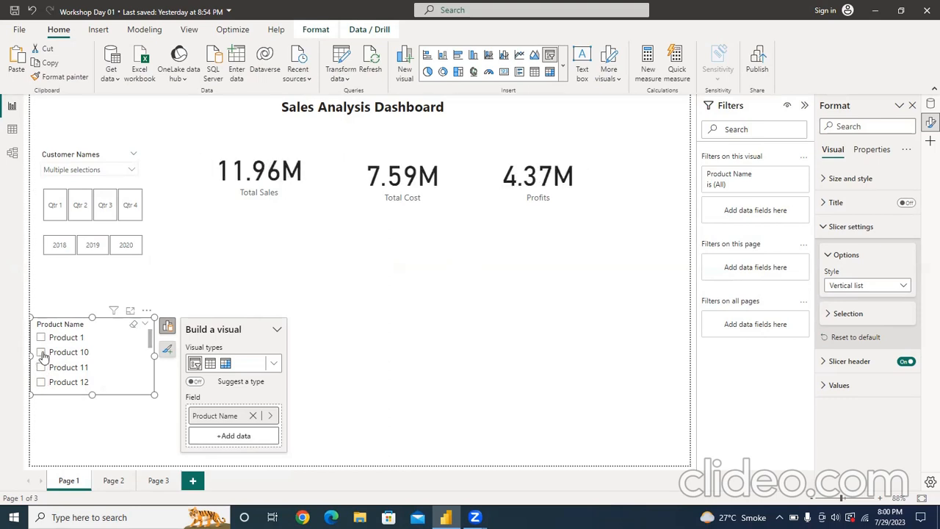
left_click(42, 353)
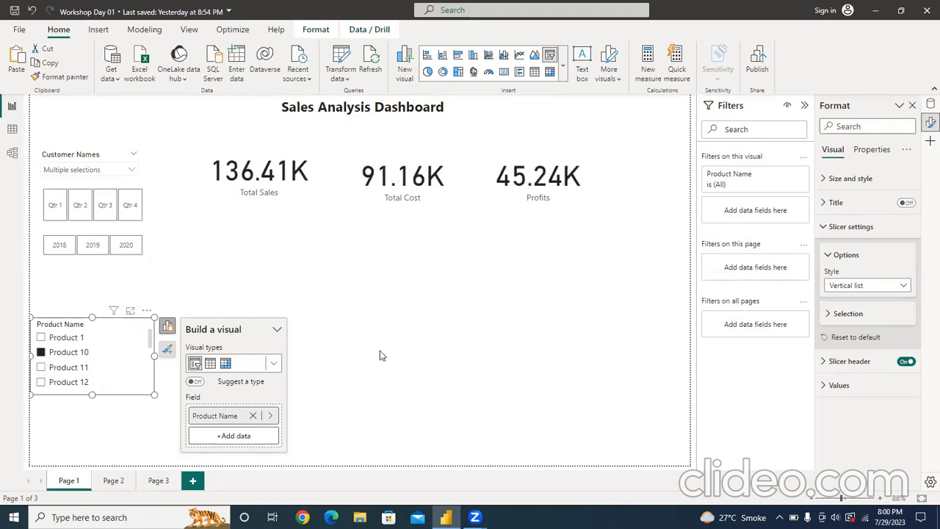
Change the Product Name slicer's style to Dropdown, reduce its height and place it directly beneath the year tiles
left_click(899, 286)
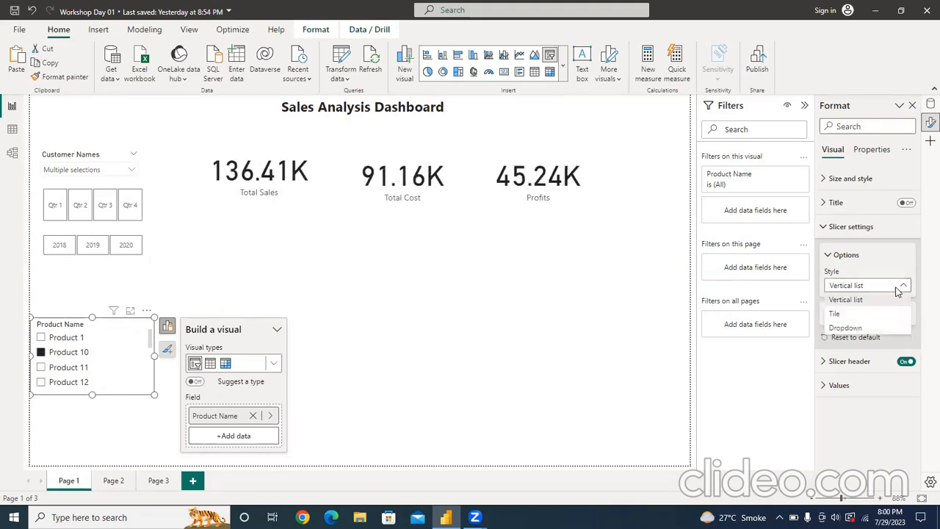
left_click(844, 327)
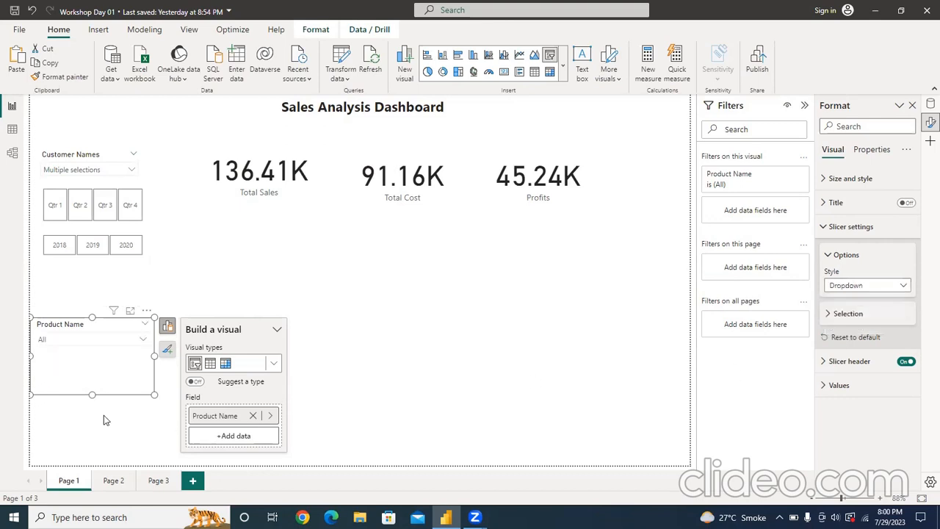
left_click_drag(149, 389, 152, 353)
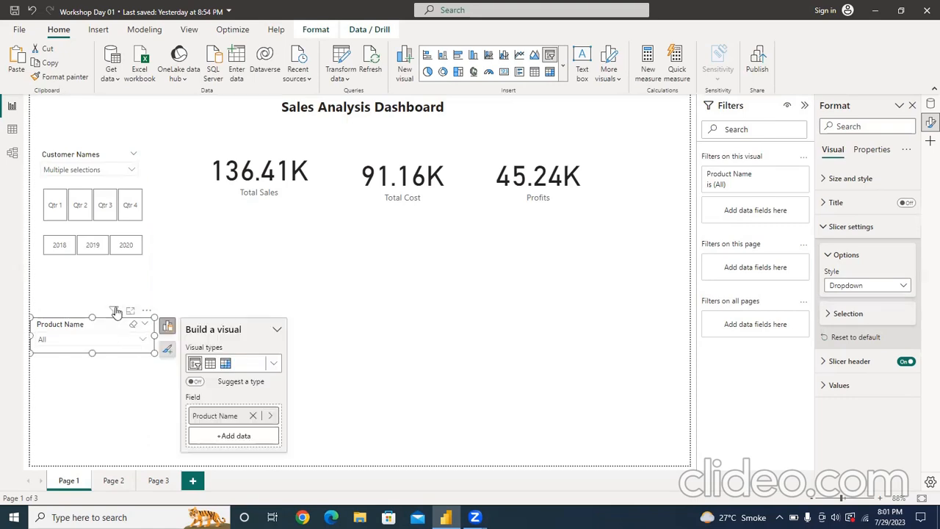
left_click_drag(114, 329, 108, 281)
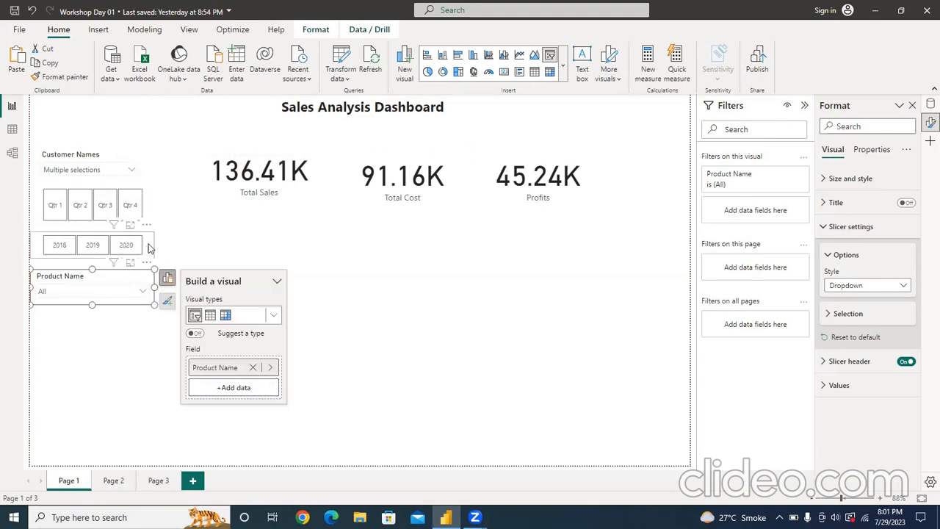
Widen the Customer Names slicer to line up with the edge of the slicers below it
left_click(136, 162)
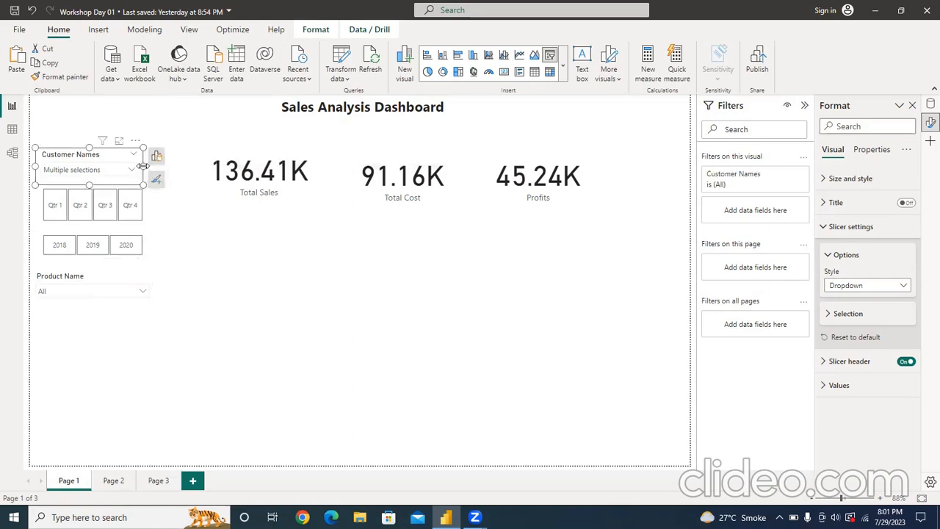
left_click_drag(148, 166, 154, 172)
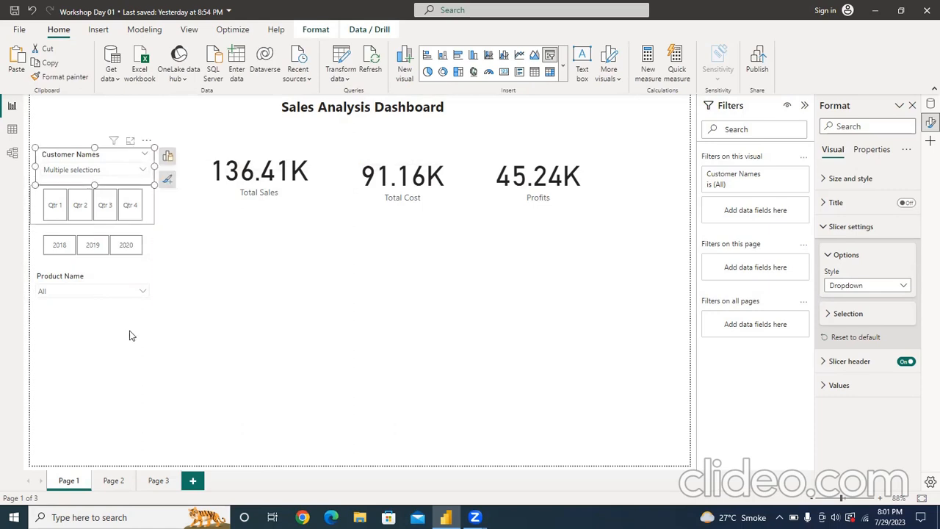
left_click(129, 367)
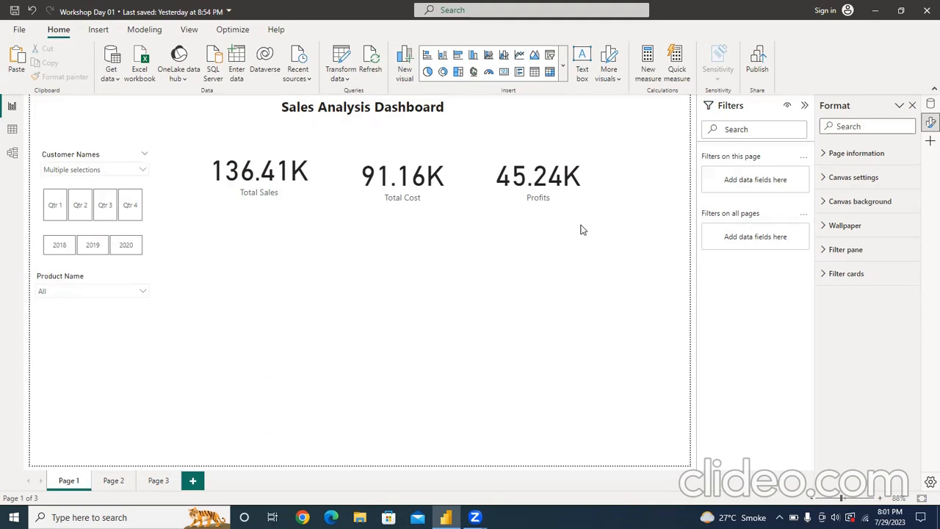
Insert a stacked bar chart with Month from the Dates table's Date Hierarchy on the Y-axis
left_click(563, 66)
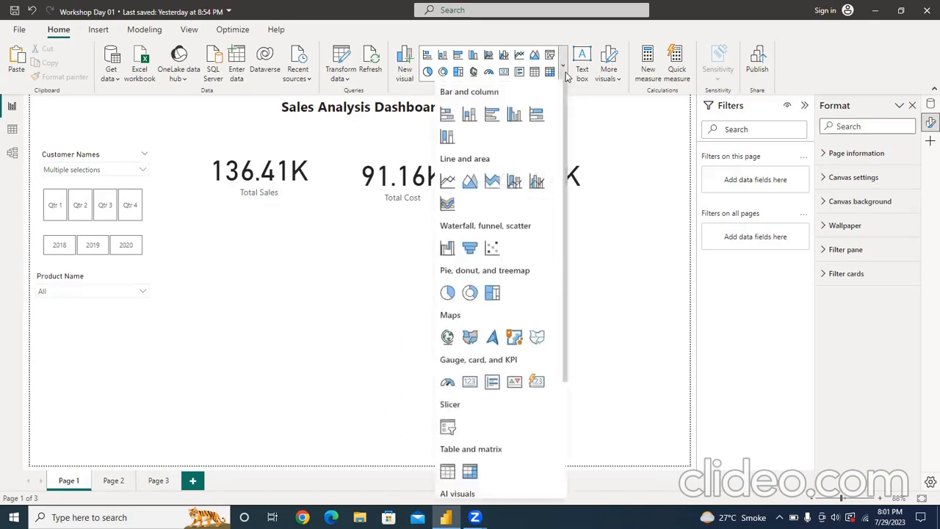
left_click(448, 119)
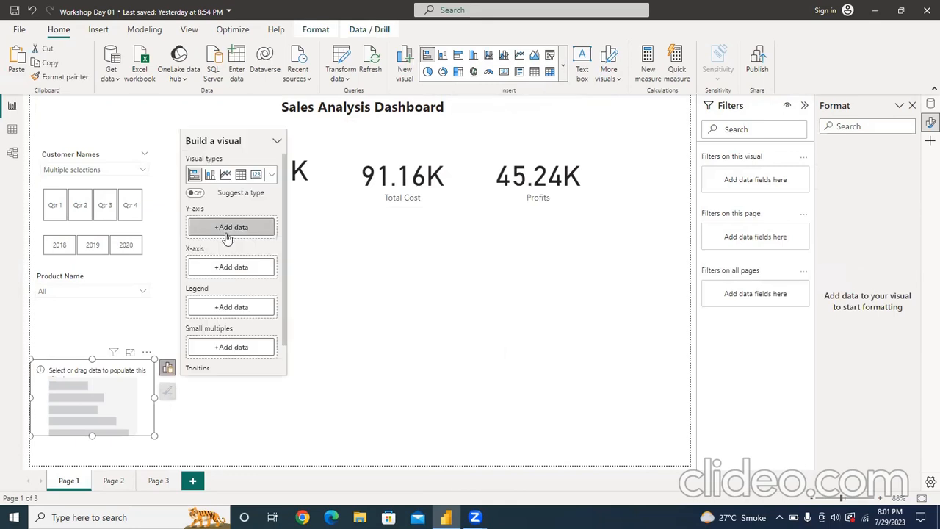
left_click(236, 231)
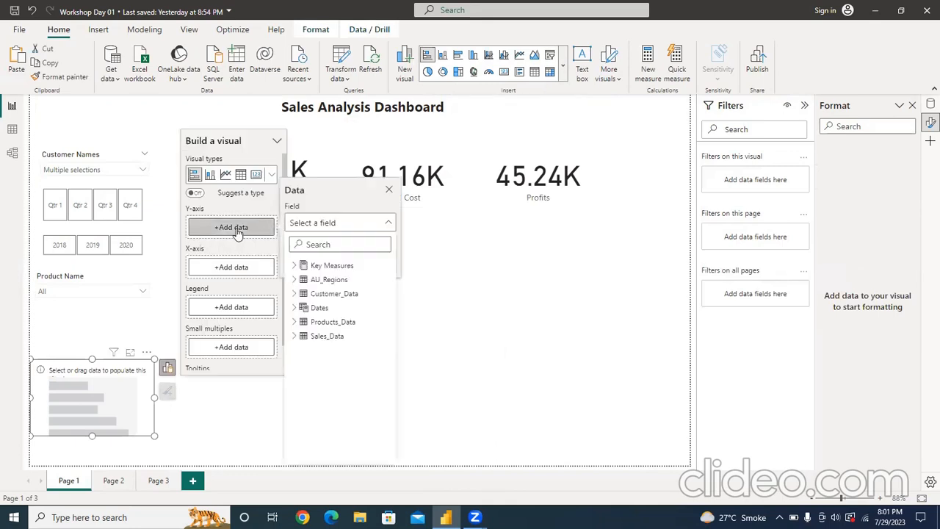
left_click(297, 309)
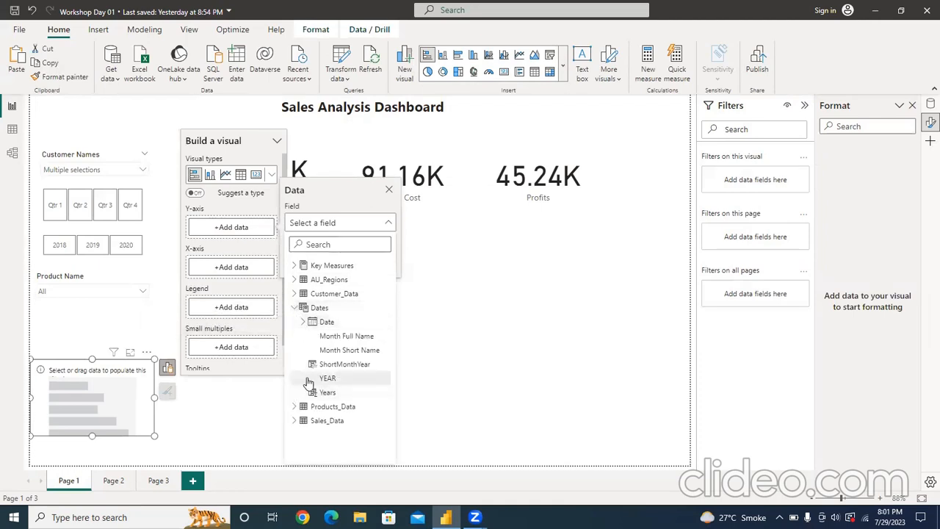
left_click(303, 324)
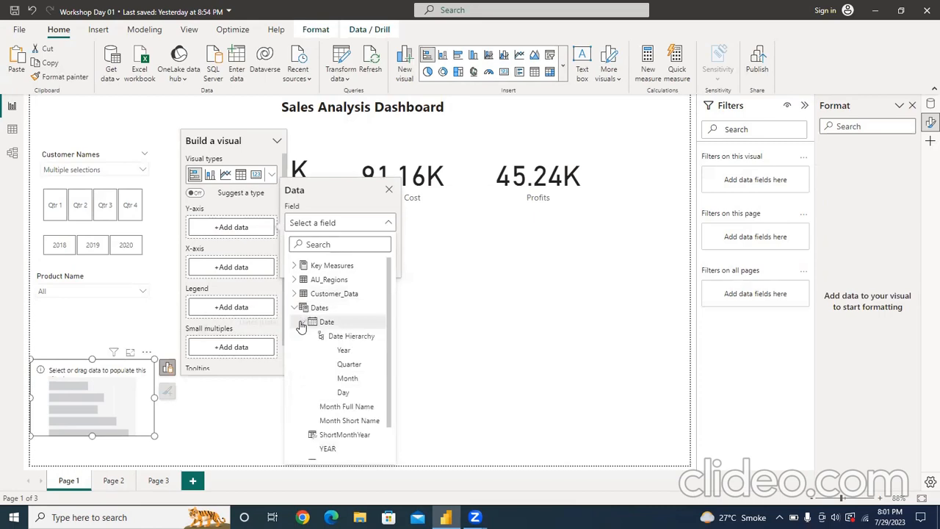
left_click(336, 380)
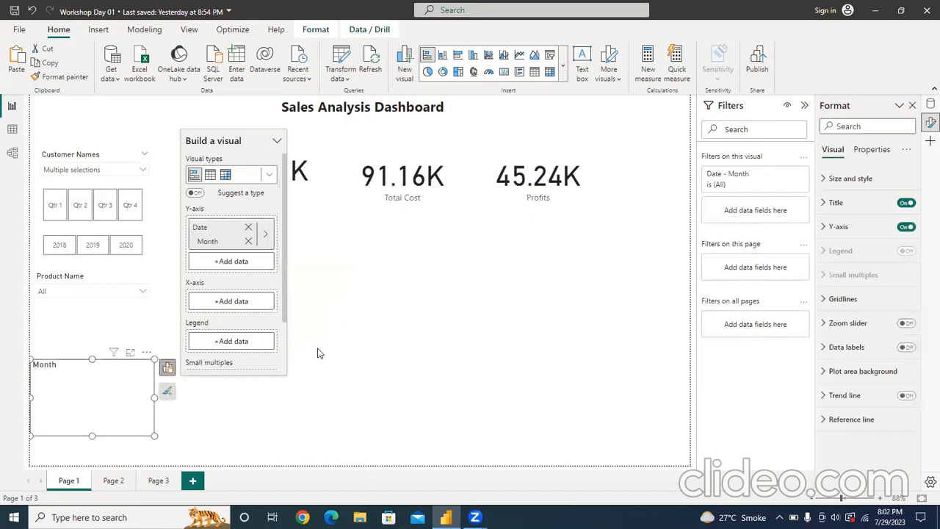
Plot the Total Sales measure on the chart's X-axis, and place the chart beneath the Total Sales card with roughly double the height
left_click(230, 301)
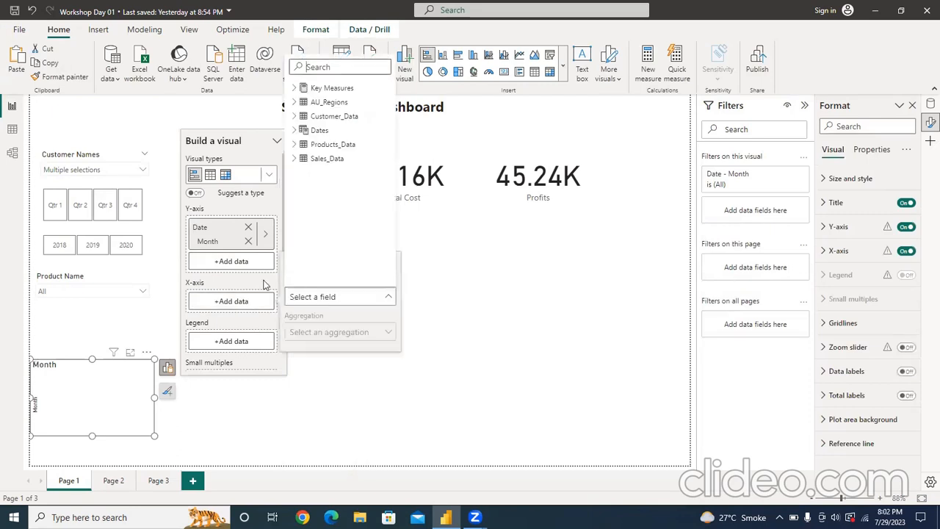
left_click(295, 88)
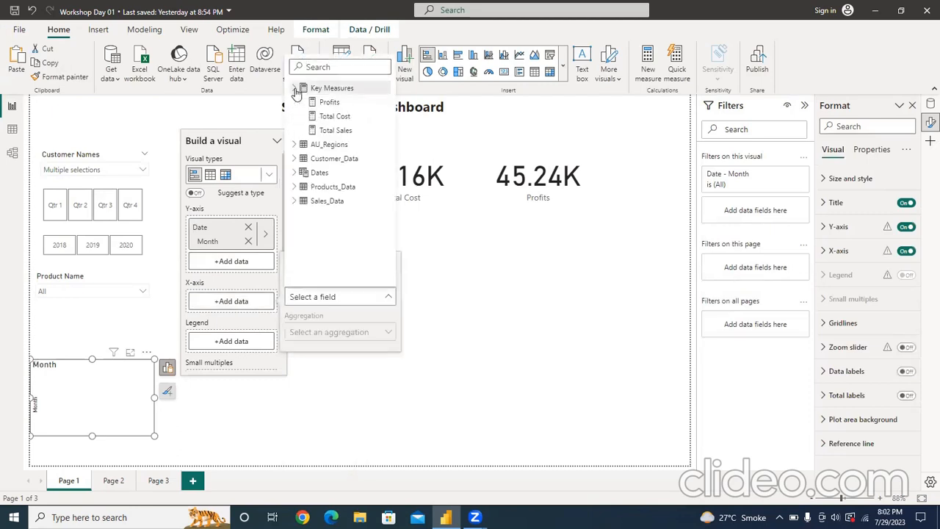
left_click(335, 130)
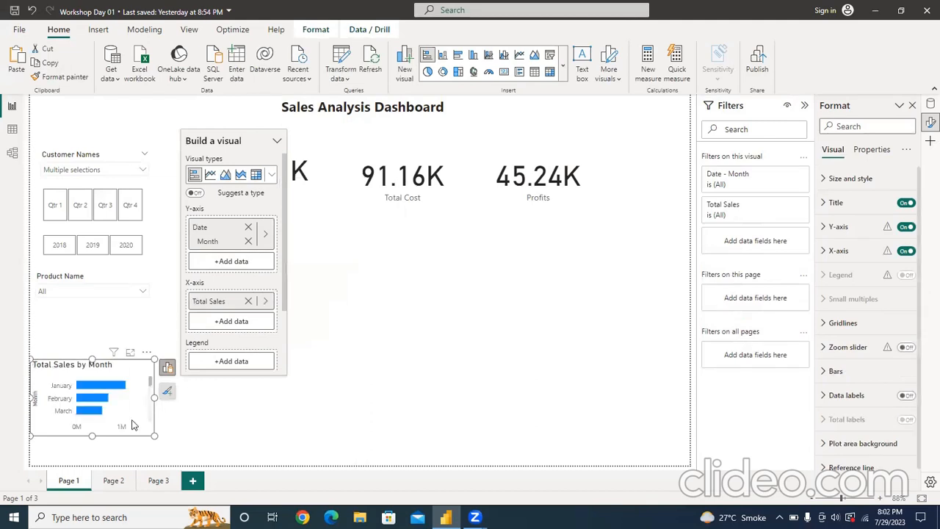
left_click_drag(109, 369, 238, 225)
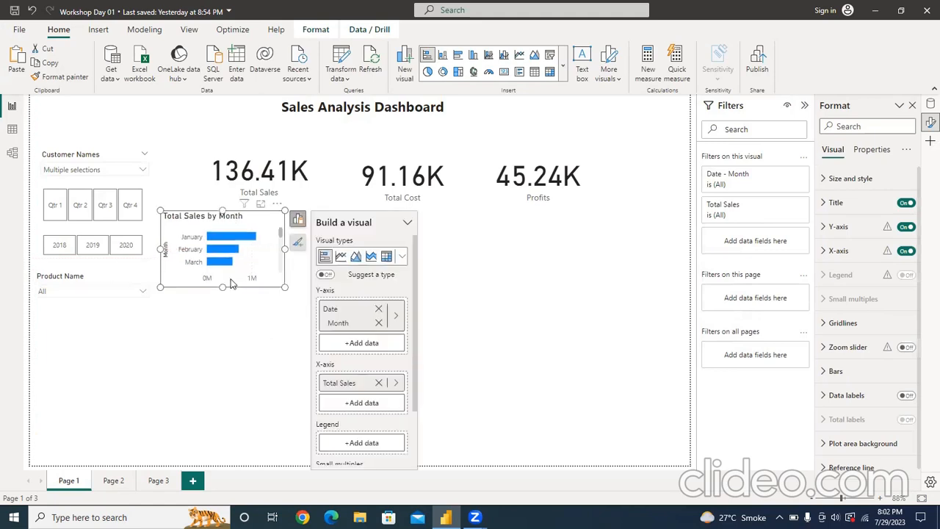
left_click_drag(222, 286, 221, 363)
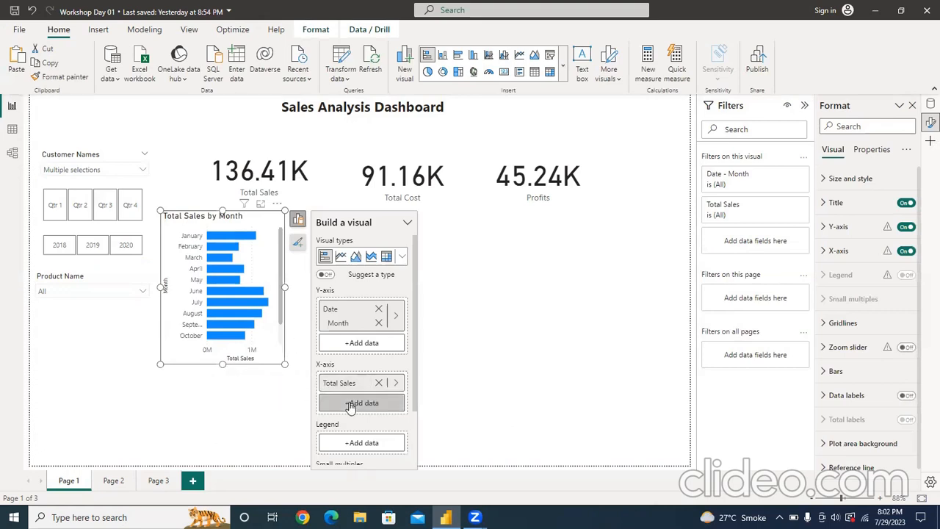
Replace the date field on the bar chart's Y-axis with Customer Names from the Customer_Data table
left_click(378, 309)
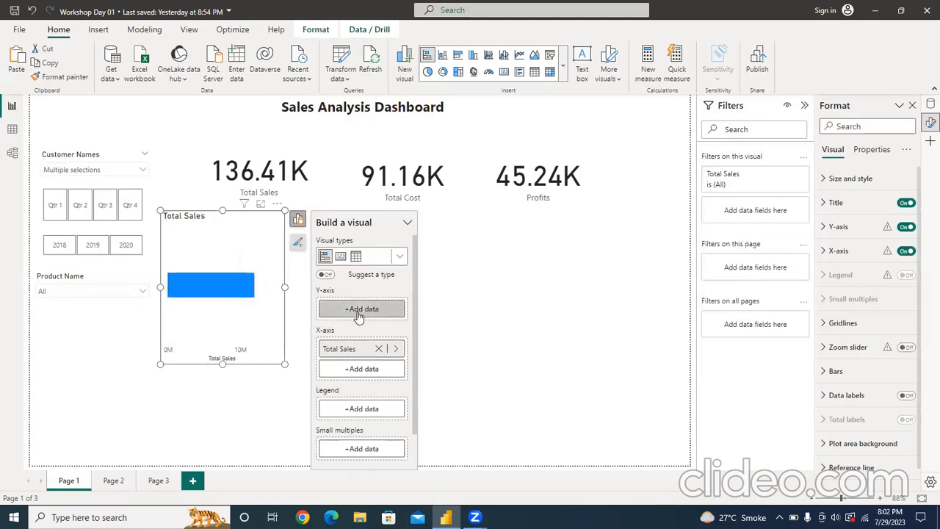
left_click(360, 309)
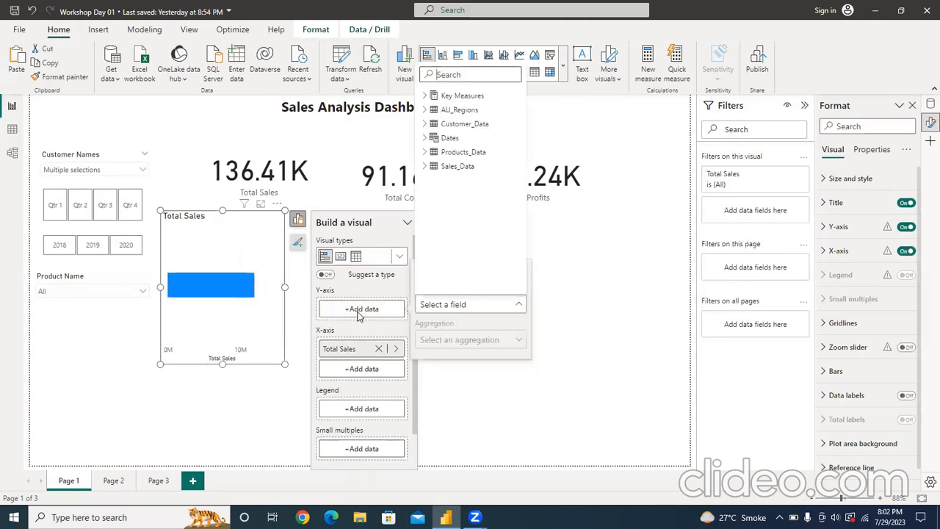
left_click(426, 125)
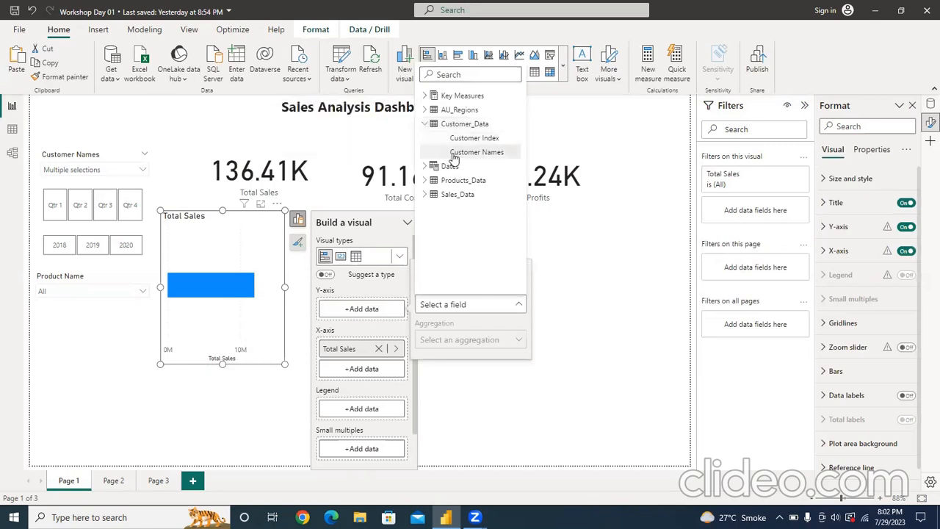
left_click(455, 157)
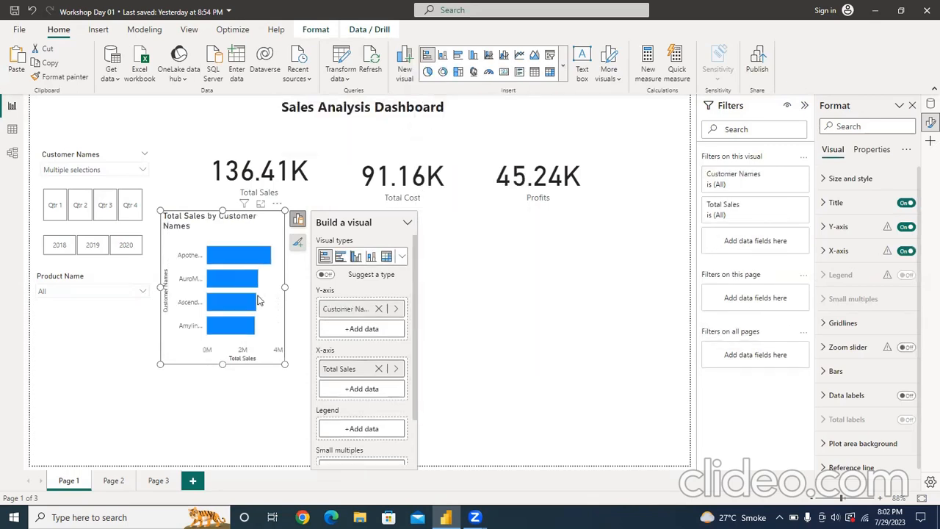
Clear all selections in the Customer Names slicer
mouse_move(115, 179)
left_click(121, 170)
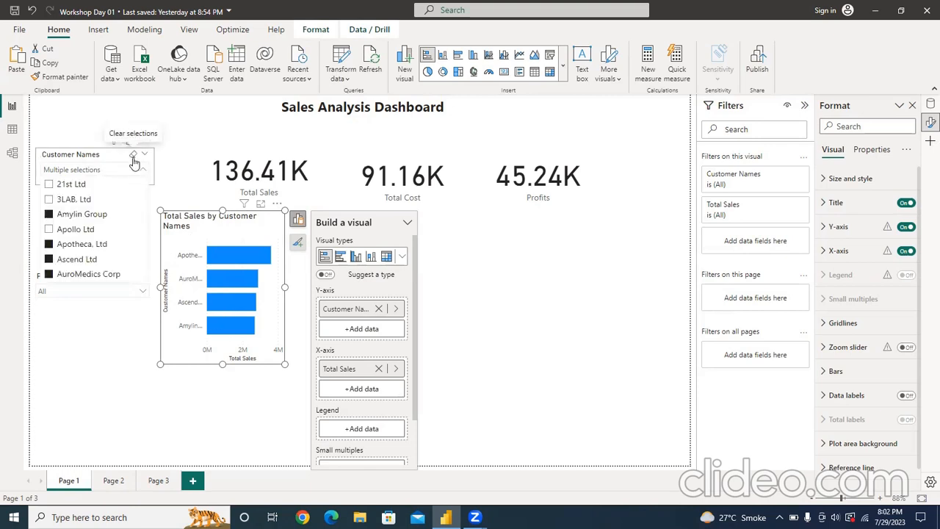
left_click(133, 160)
left_click(133, 155)
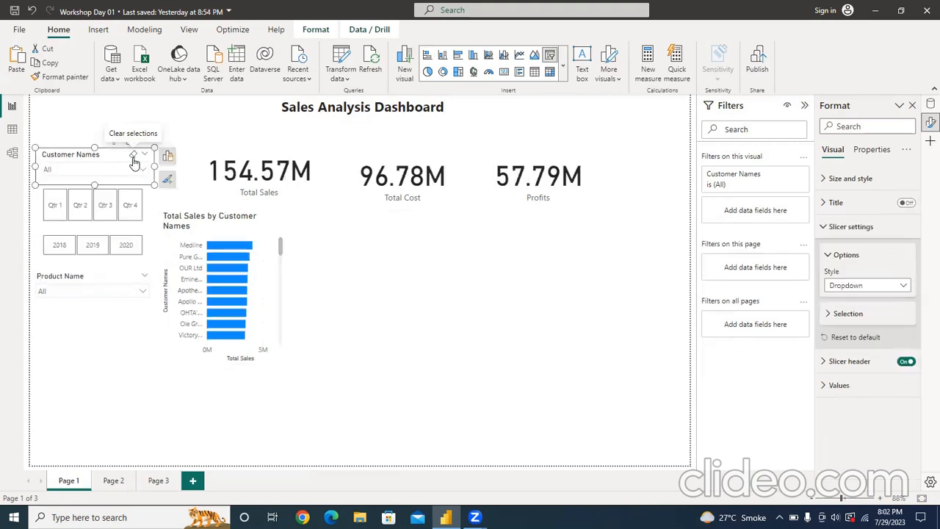
Duplicate the Total Sales by Customer Names chart three times and line the copies up in a row beside the original
left_click(285, 304)
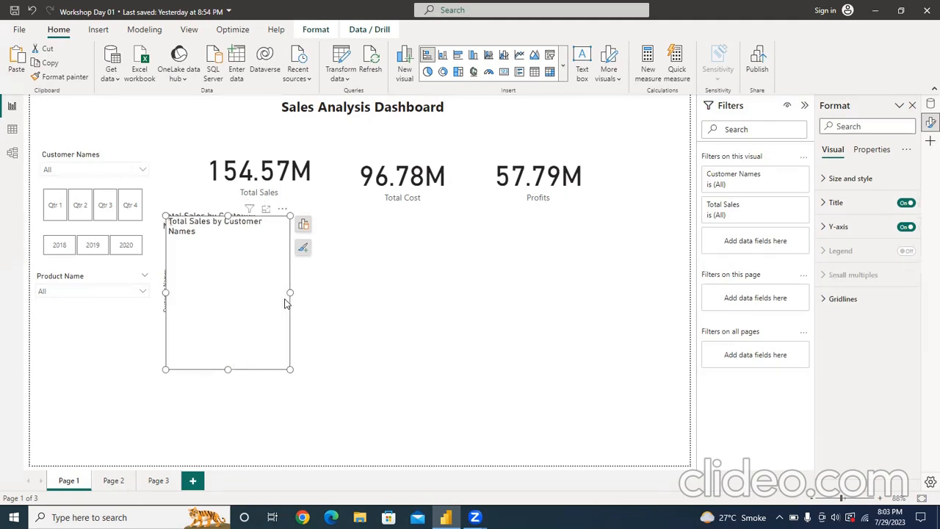
left_click_drag(280, 307, 402, 297)
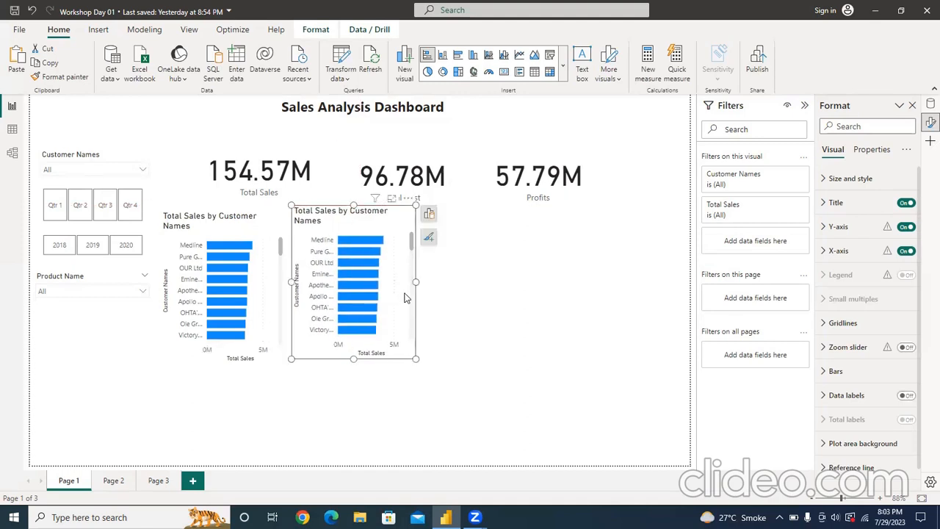
key("ctrl+v")
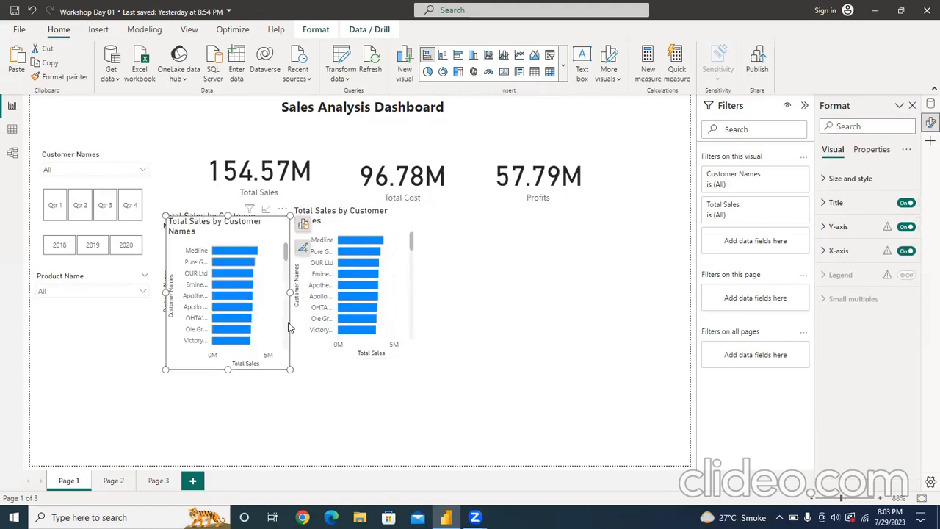
left_click_drag(274, 336, 531, 328)
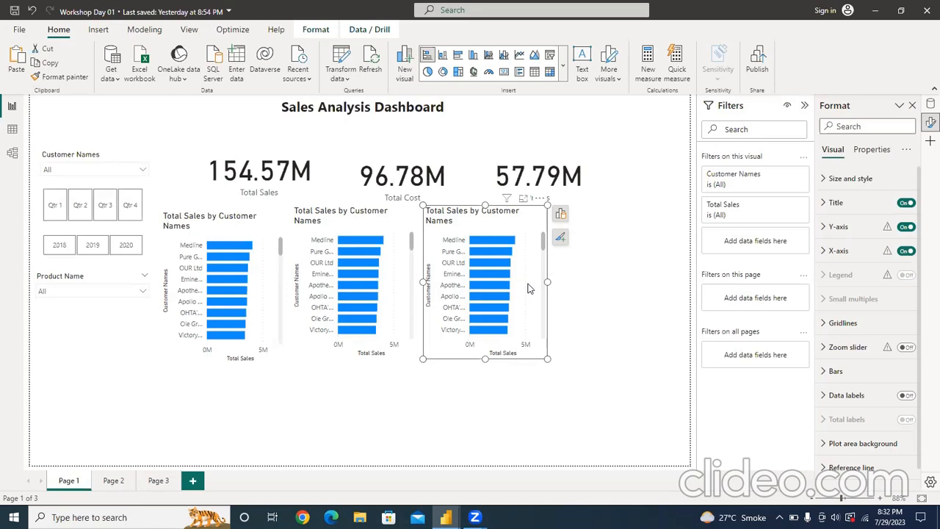
left_click(536, 360)
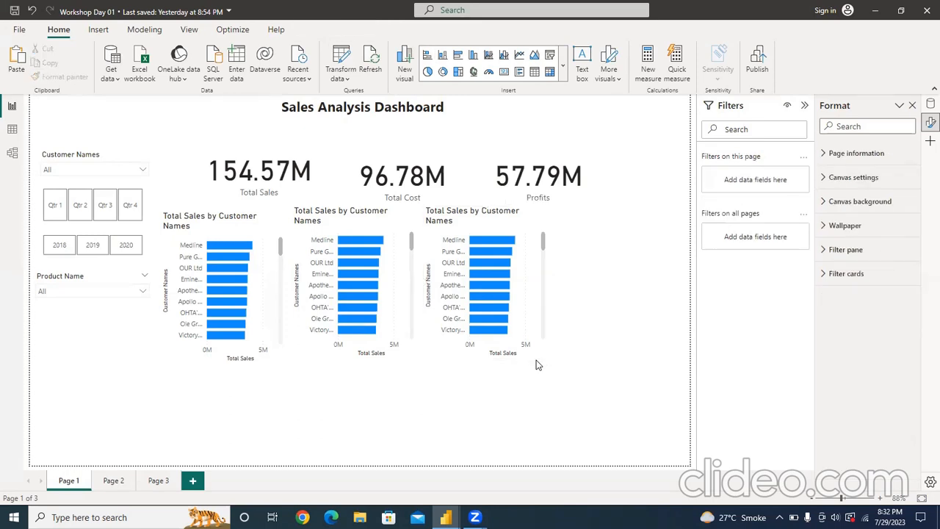
left_click(235, 304)
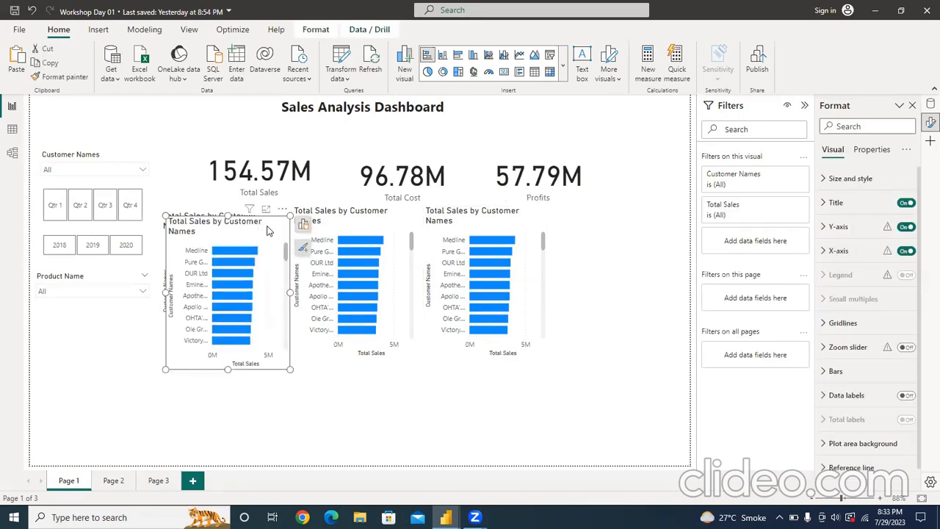
left_click_drag(268, 231, 663, 218)
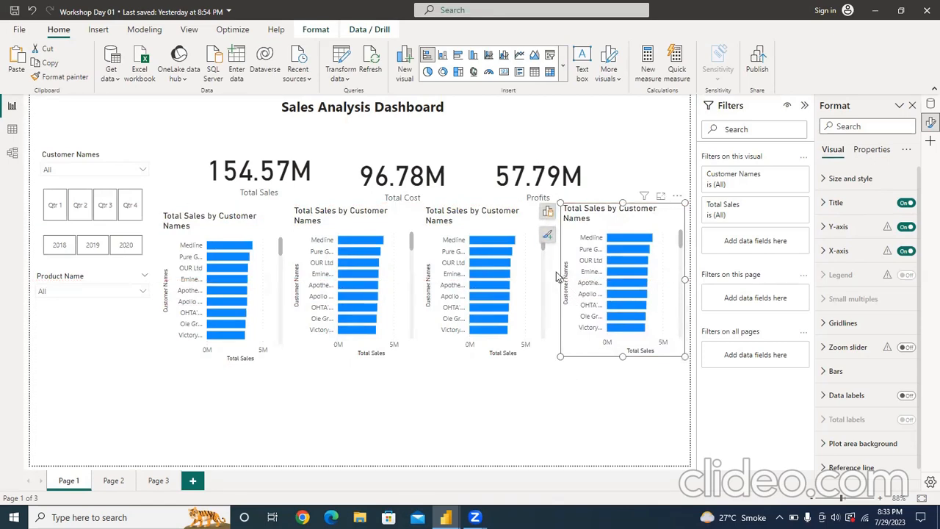
Replace Customer Names on the Y-axis of the fourth chart in the row with Product Name from the Products_Data table
left_click(547, 214)
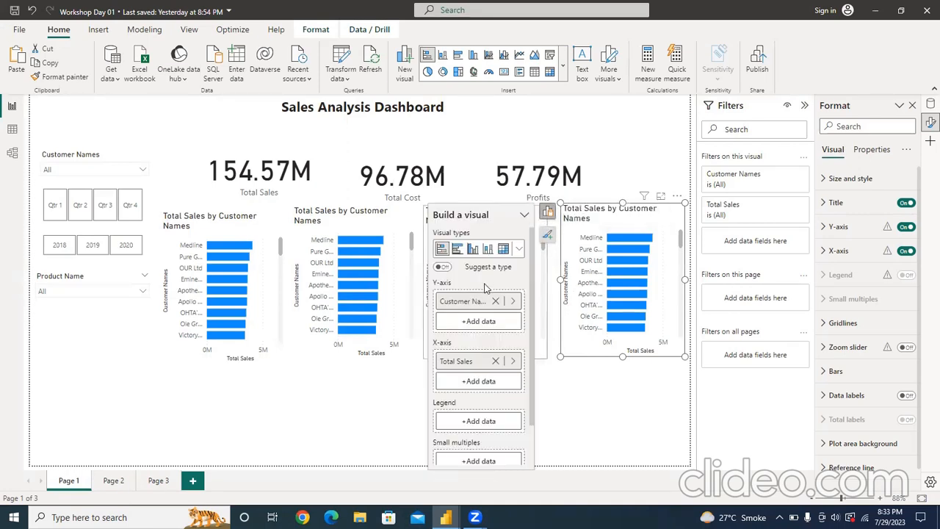
left_click(495, 301)
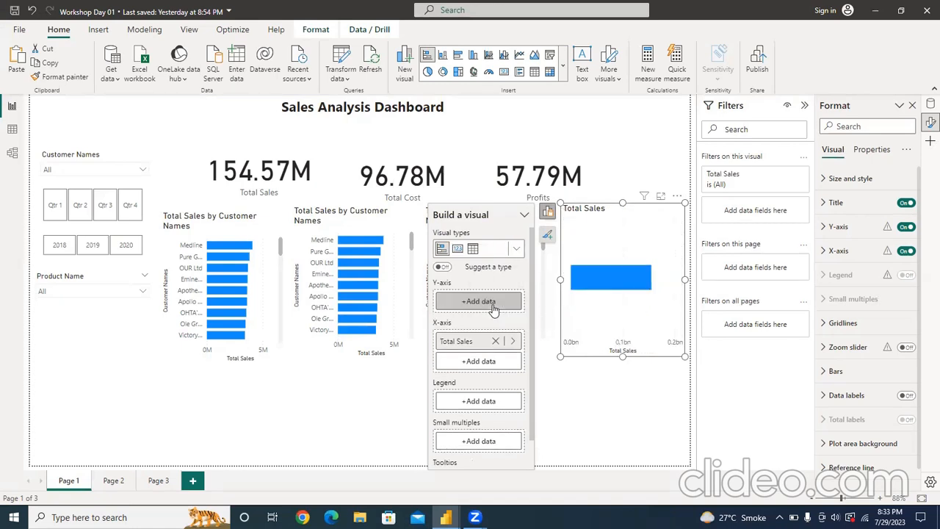
left_click(492, 303)
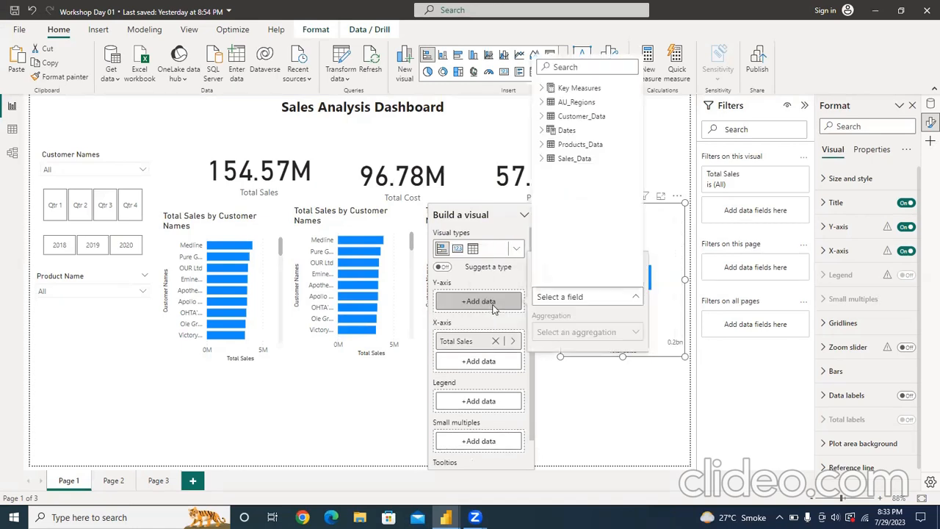
left_click(542, 145)
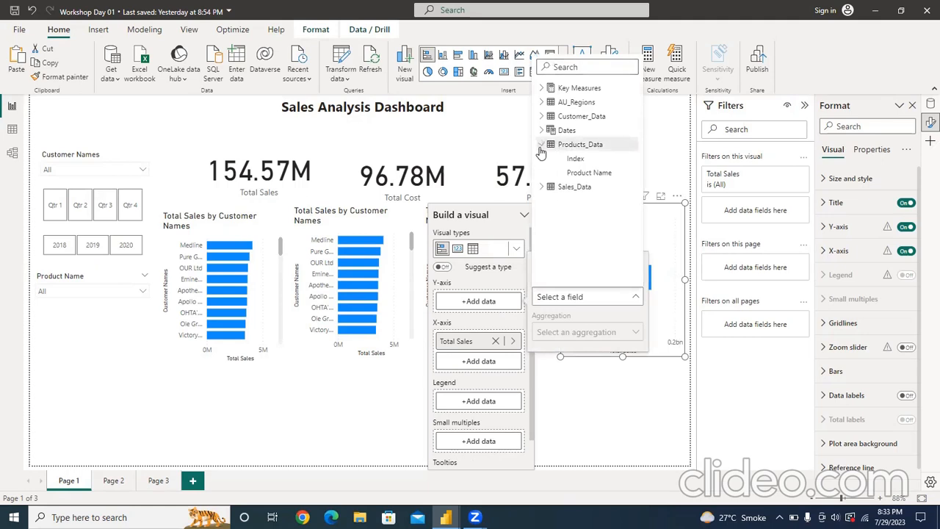
left_click(571, 176)
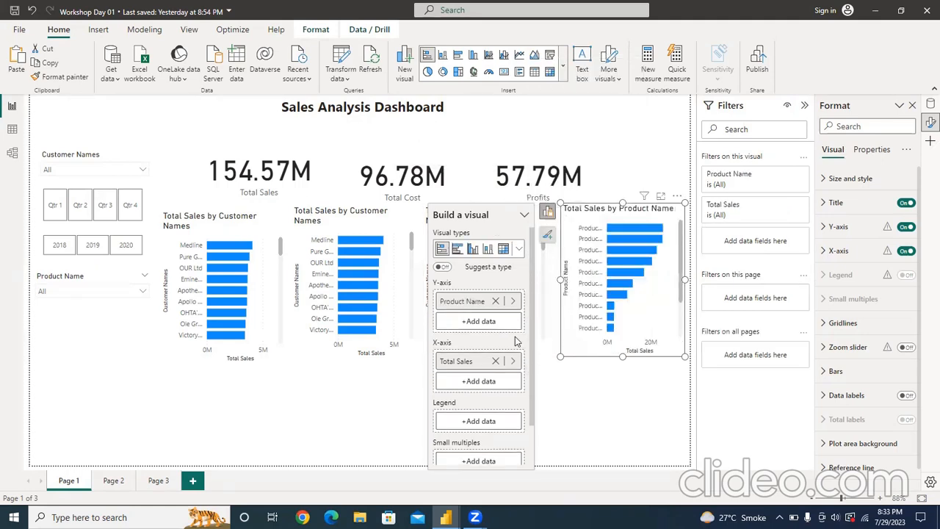
left_click(578, 426)
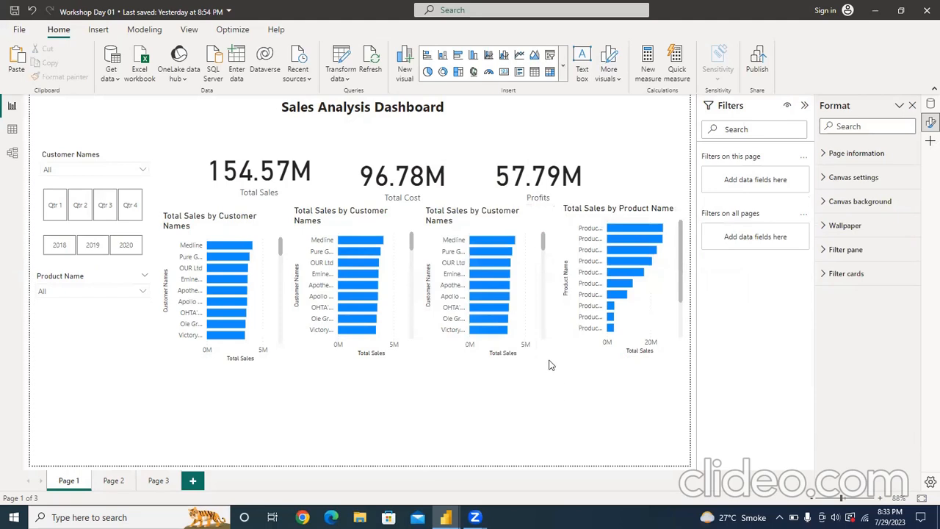
Replace Customer Names on the Y-axis of the third chart in the row with Product Name from the Products_Data table
left_click(536, 314)
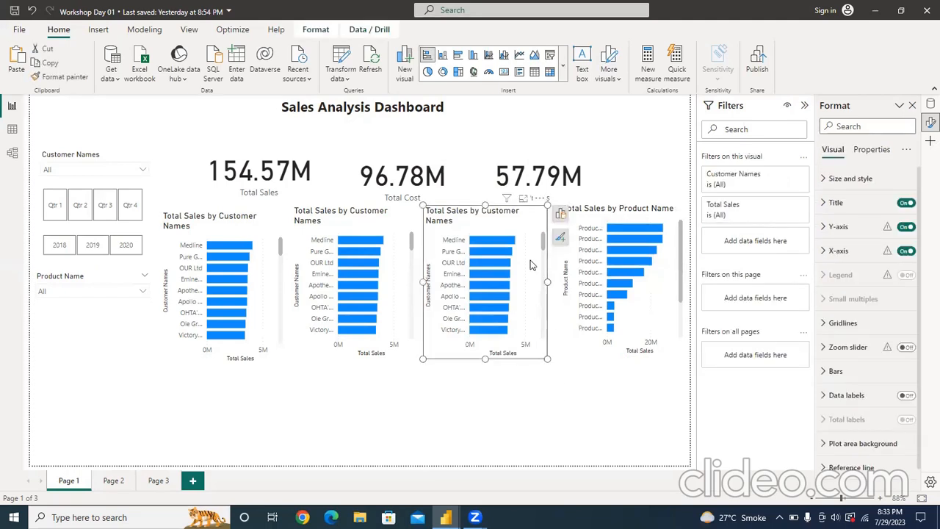
left_click(560, 217)
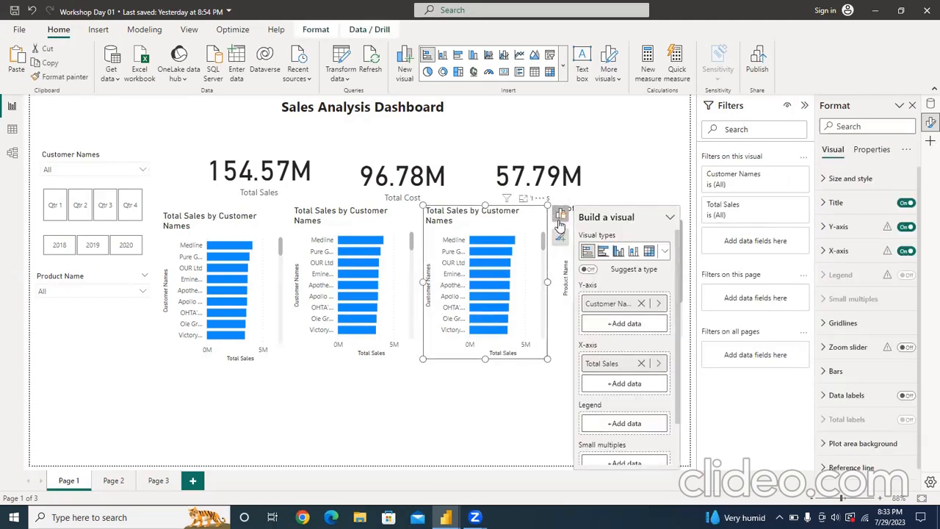
left_click(640, 303)
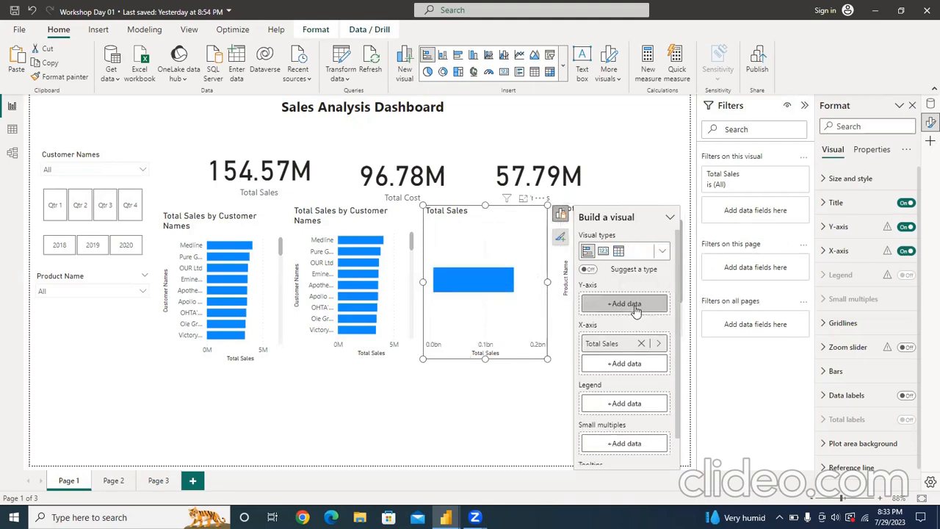
left_click(636, 308)
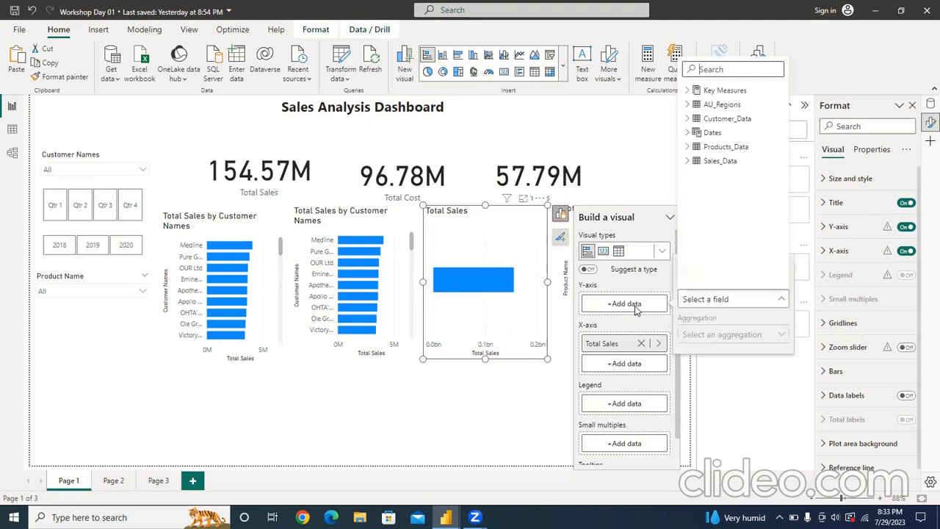
left_click(689, 147)
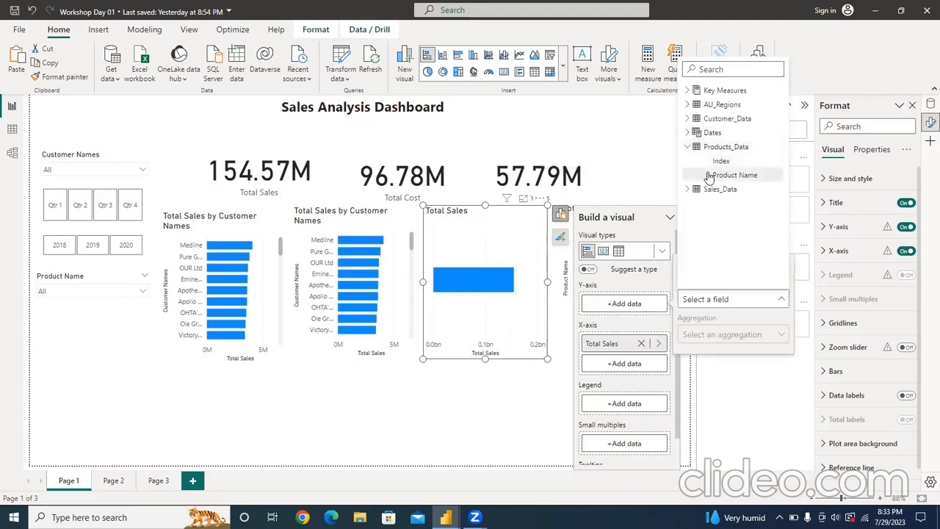
left_click(728, 174)
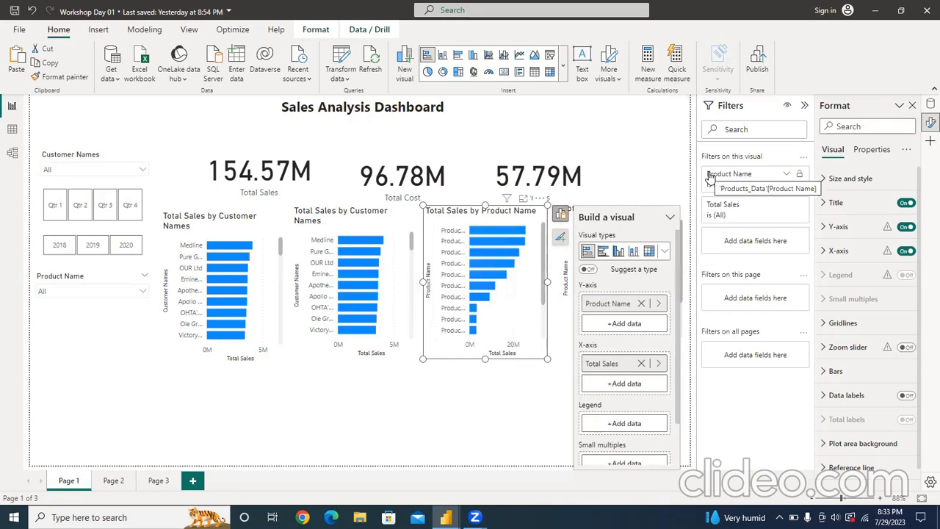
left_click(435, 389)
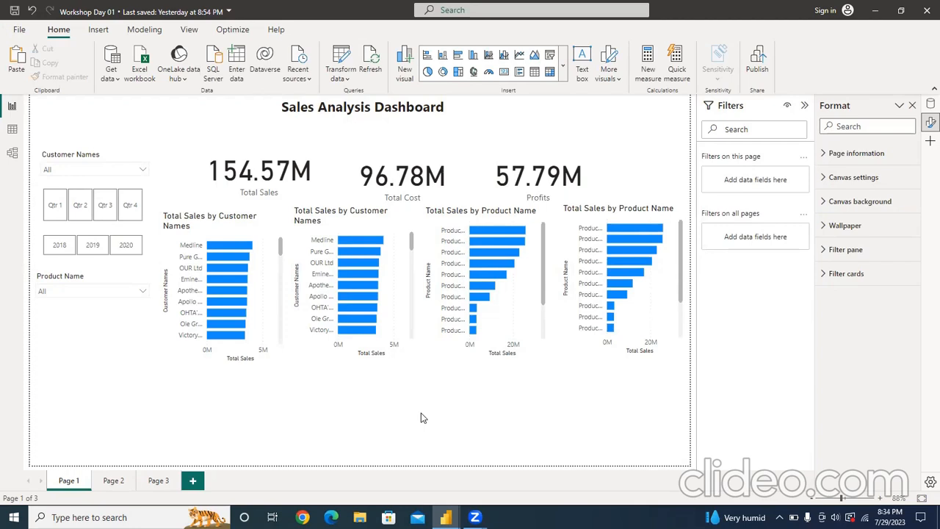
Look through the rows of the Customer_Data, Dates, Products_Data, Sales_Data and Key Measures tables, and return to the report page
left_click(15, 126)
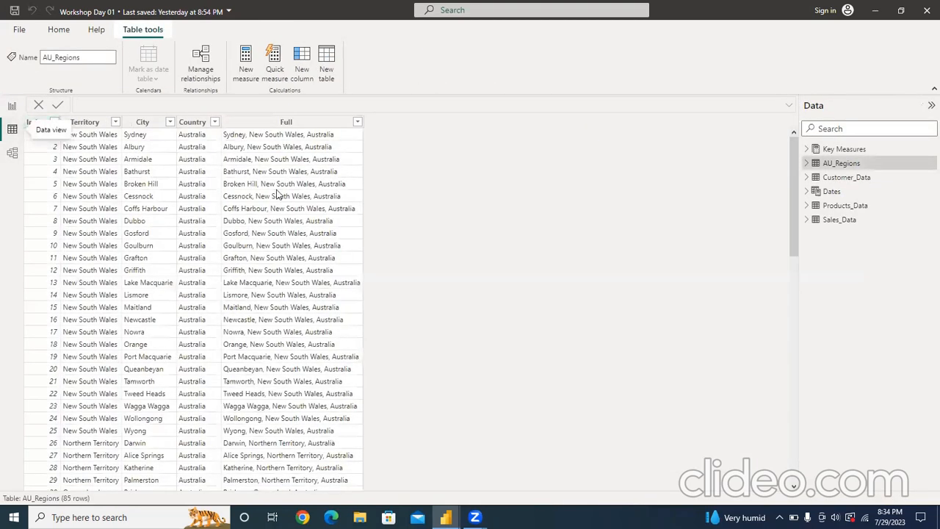
left_click(841, 178)
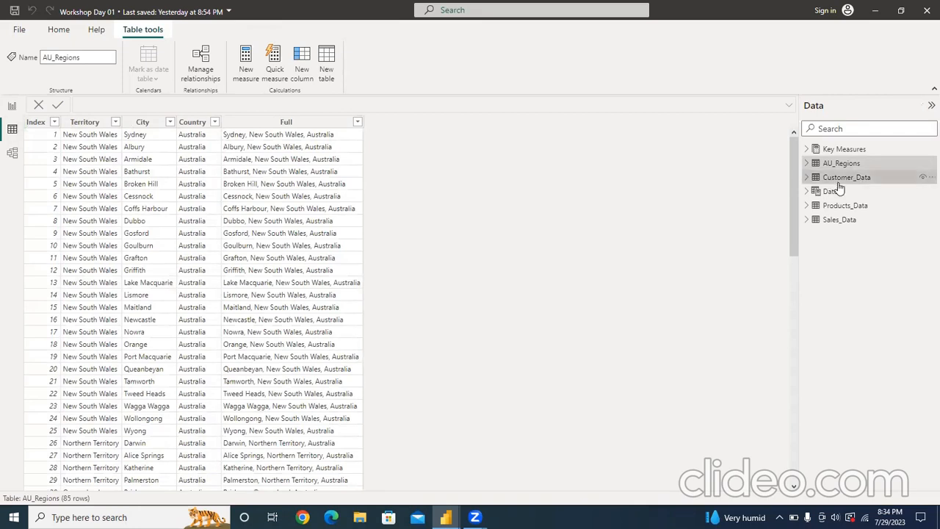
left_click(840, 191)
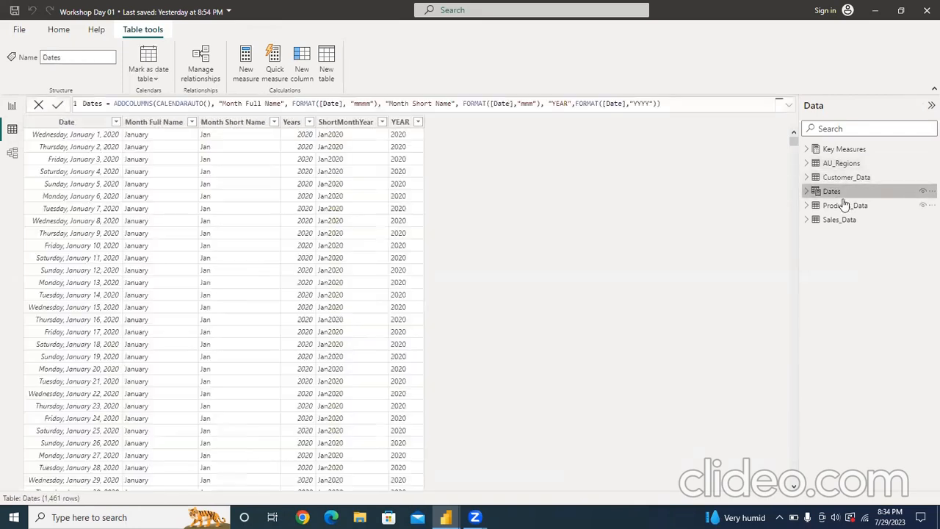
left_click(845, 205)
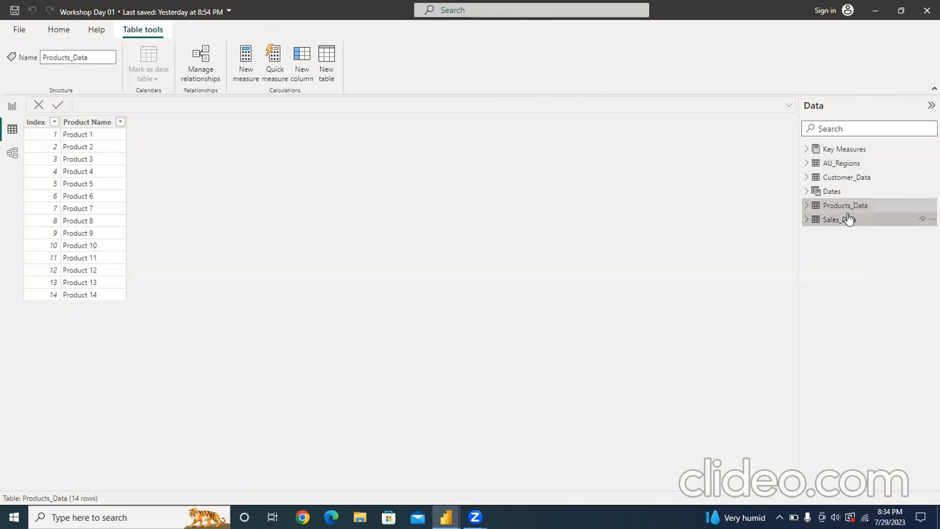
left_click(845, 219)
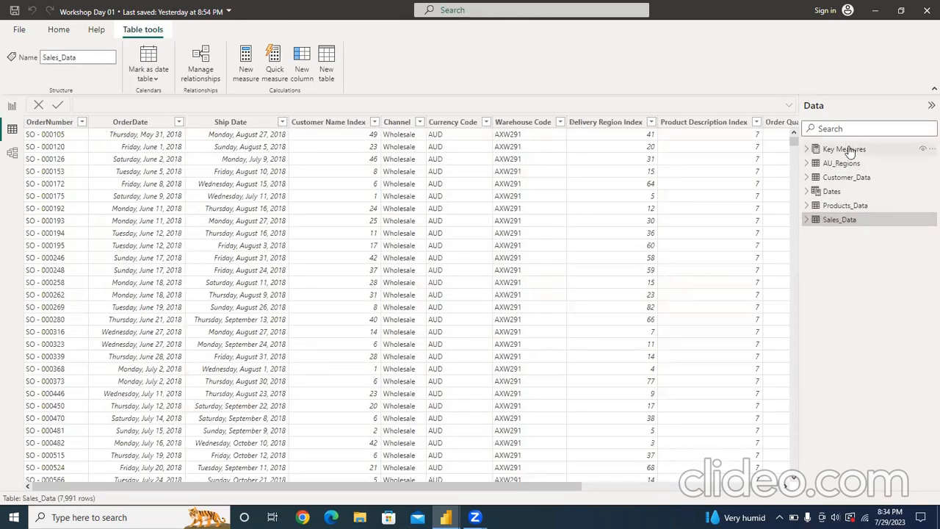
left_click(849, 150)
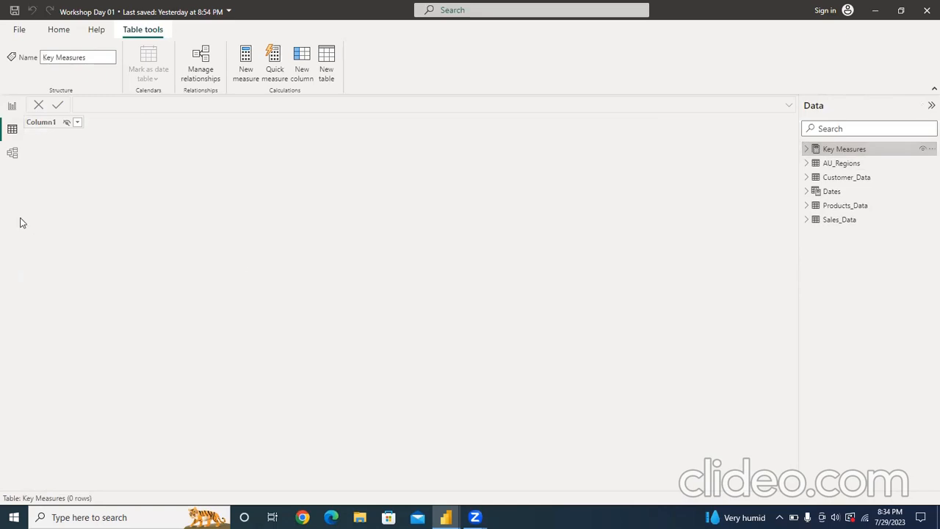
left_click(12, 106)
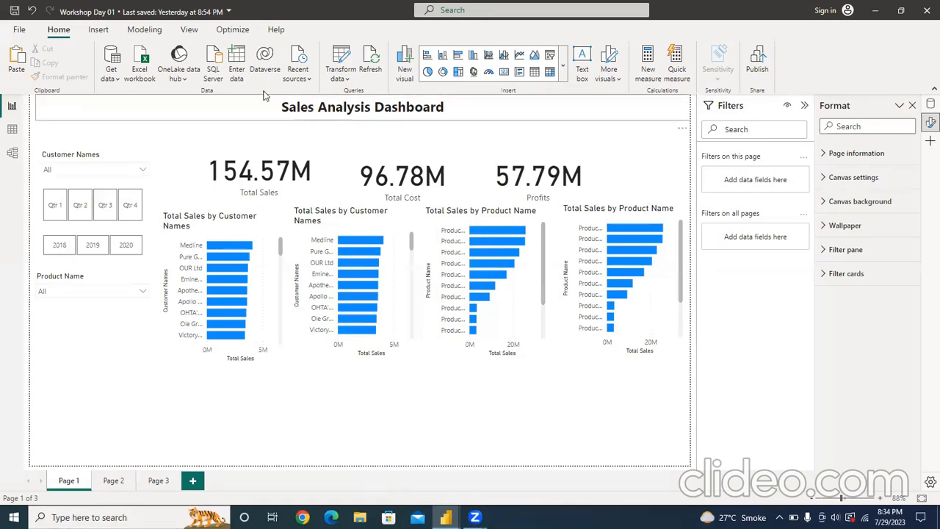
Create an empty table named "time intelligence measures" by entering data manually and load it into the model
left_click(236, 75)
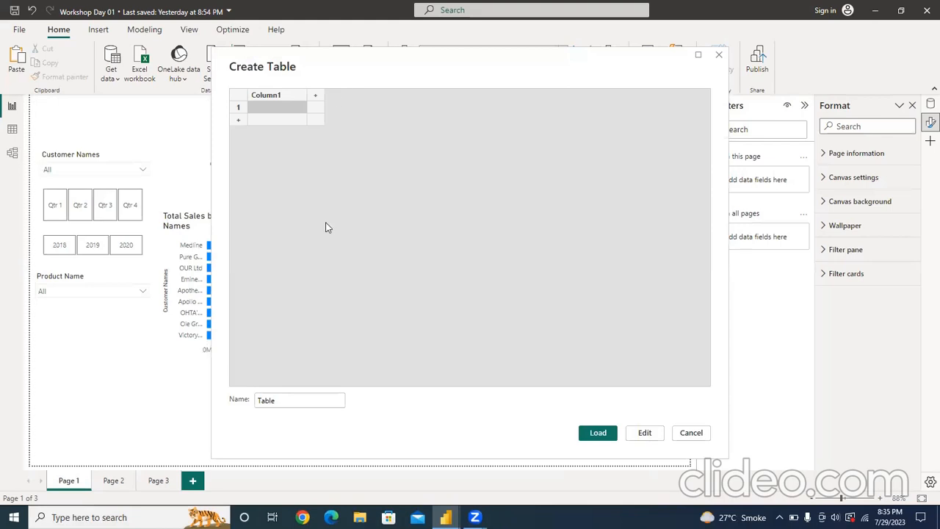
left_click(307, 403)
key("BackSpace")
key("BackSpace")
key("BackSpace")
key("BackSpace")
key("BackSpace")
type("time")
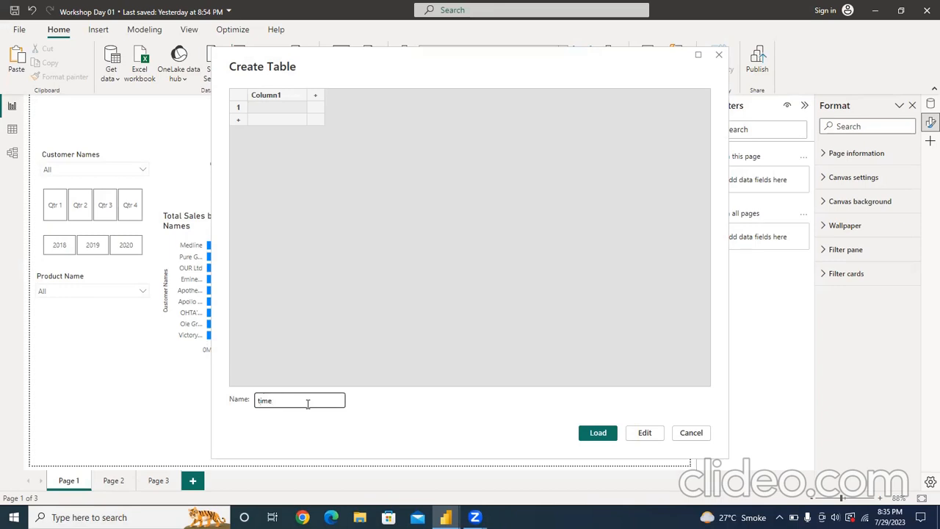
type(" intelligence measures")
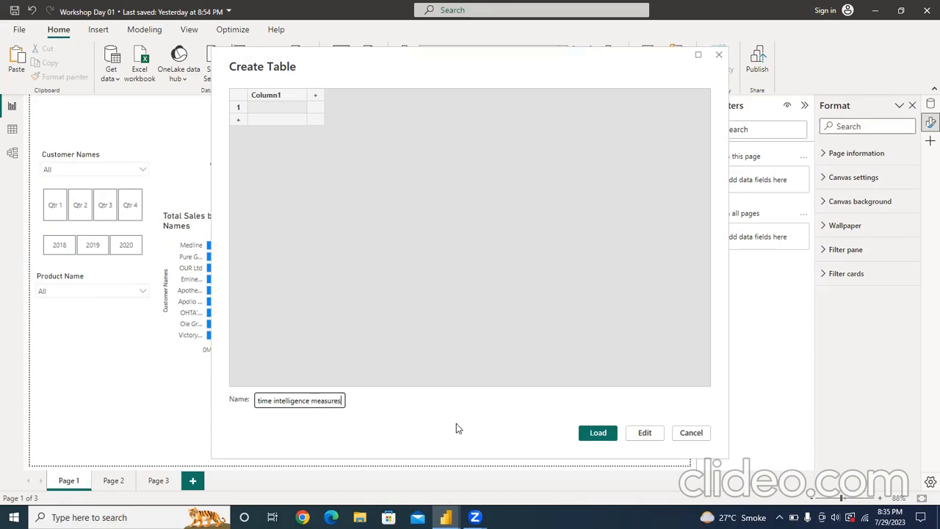
left_click(599, 434)
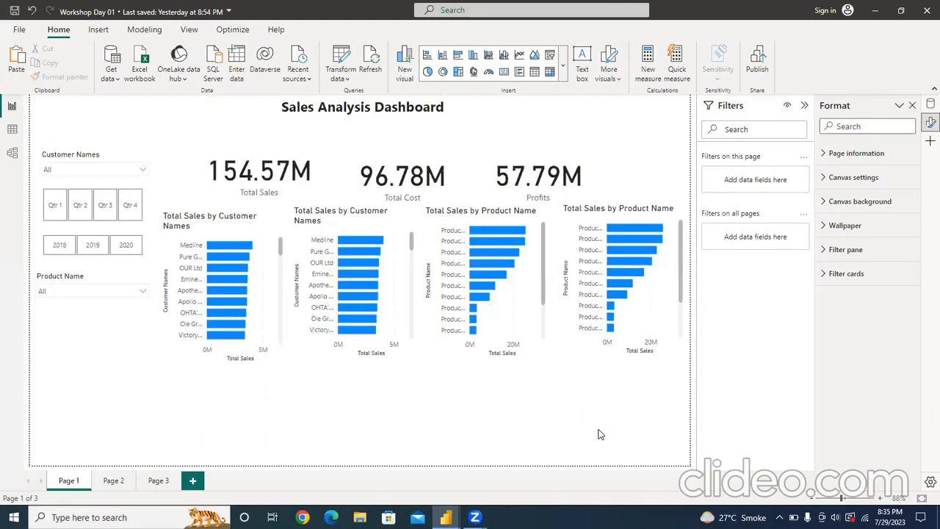
Start a new measure named LY Sales in the time intelligence measures table, with its expression on a second line
left_click(913, 107)
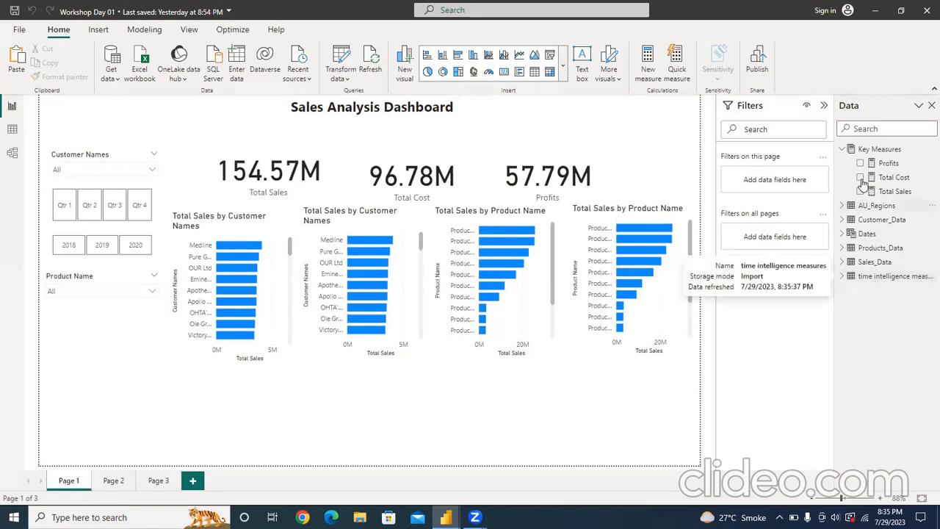
left_click(842, 277)
left_click(871, 280)
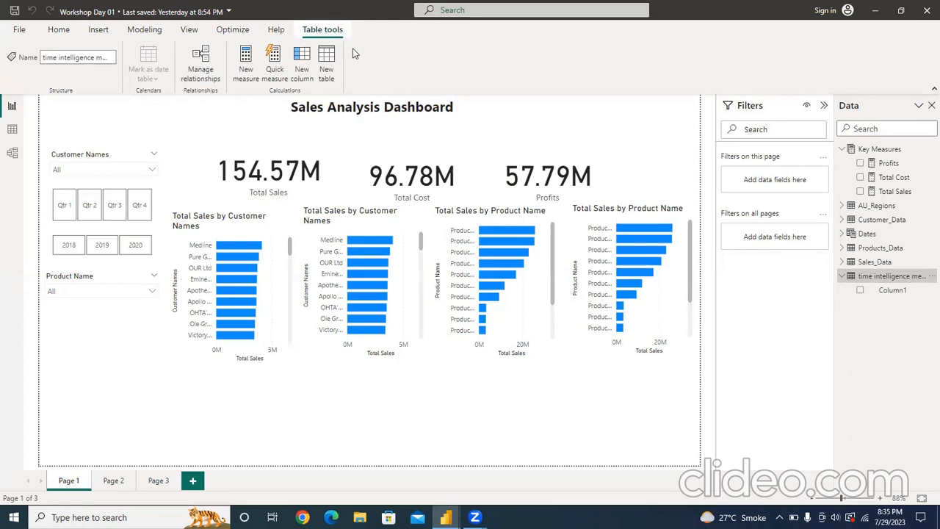
left_click(246, 74)
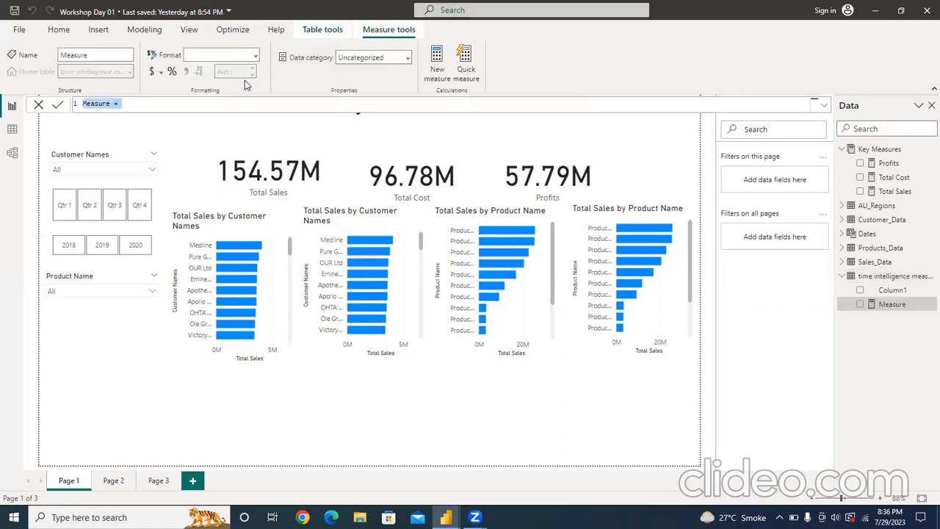
type("LY Sales=")
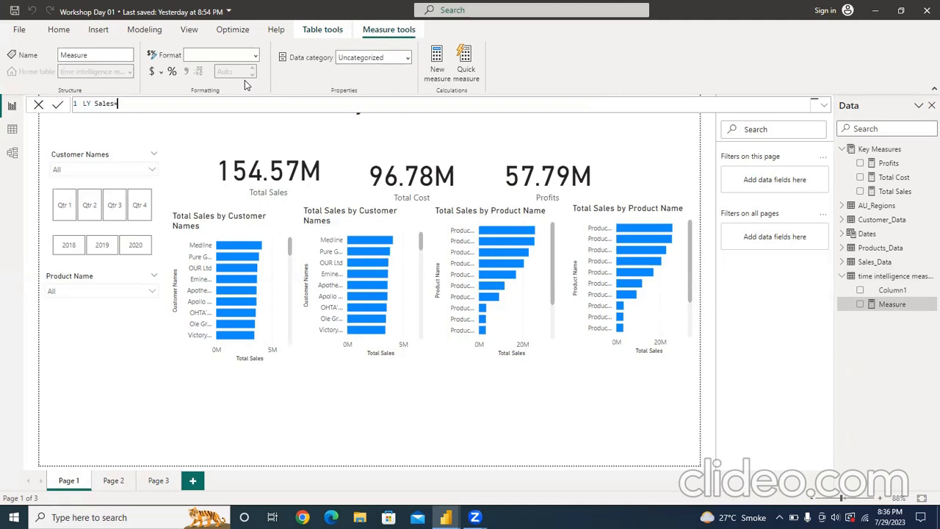
key("shift+Return")
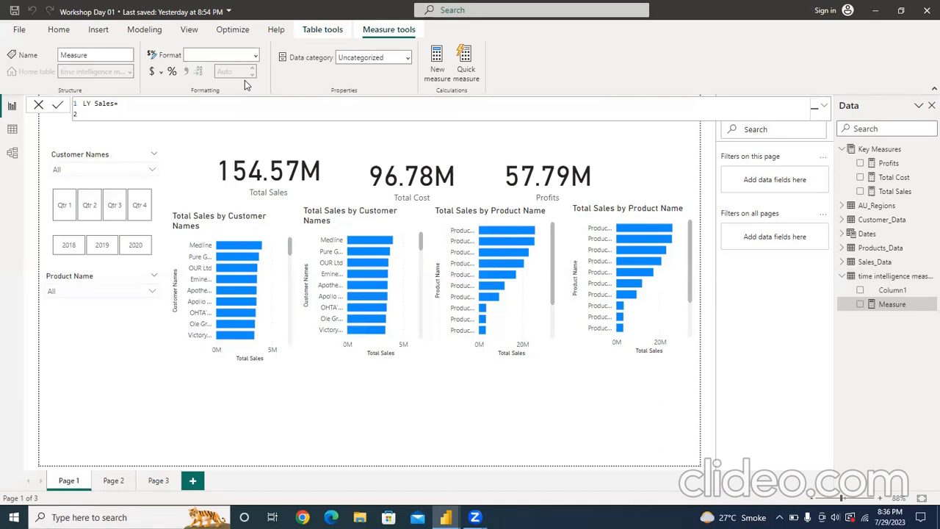
Begin the LY Sales expression with CALCULATE and use [Total Sales] as its first argument
type("S")
key("BackSpace")
type("Cal")
key("Tab")
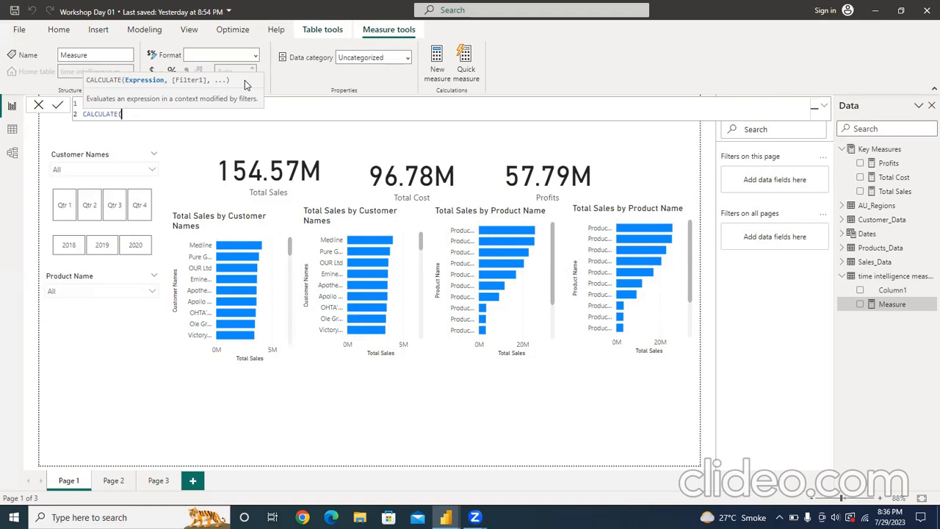
type("tot")
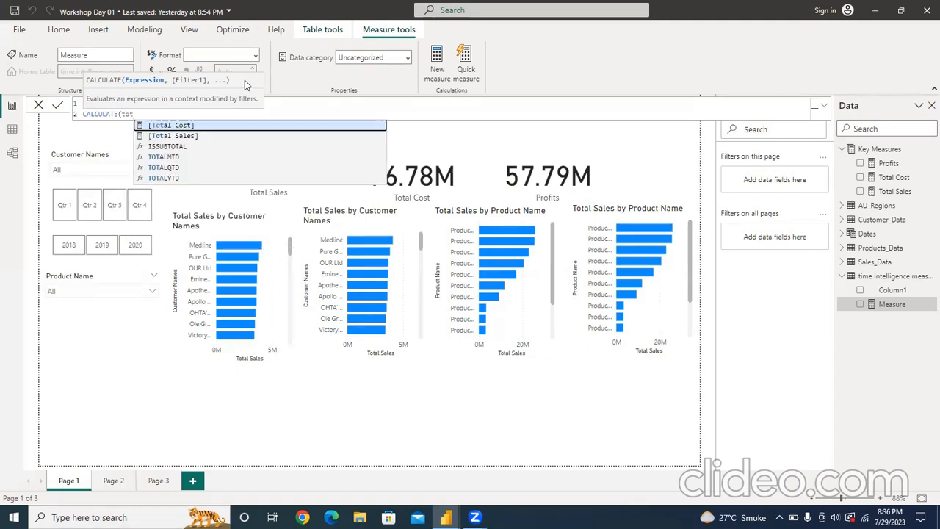
key("Down")
key("Tab")
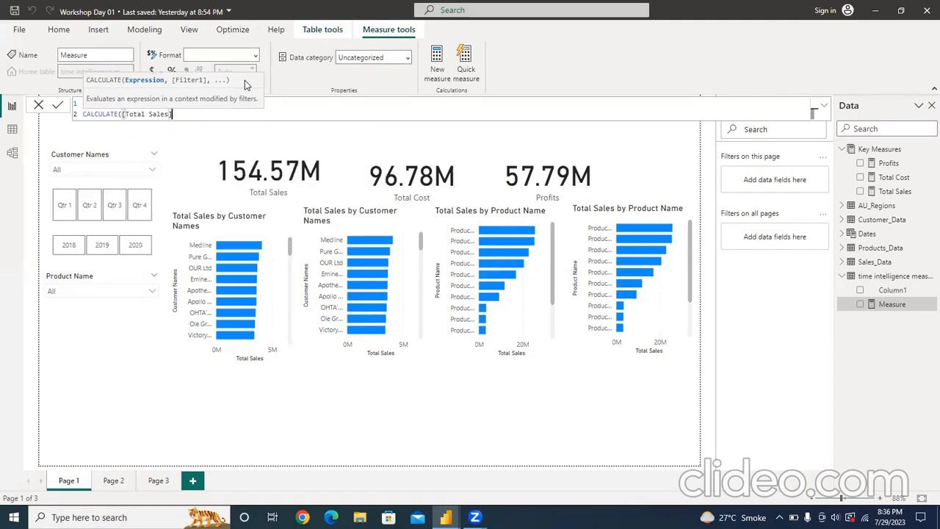
Add SAMEPERIODLASTYEAR(Dates[Date]) as the CALCULATE filter, close the parentheses and commit the LY Sales measure
type(", ")
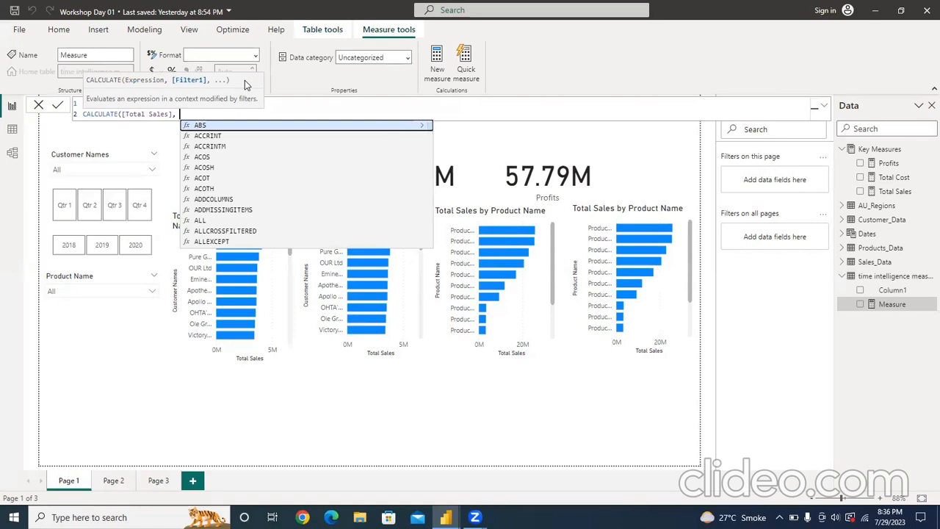
type("same")
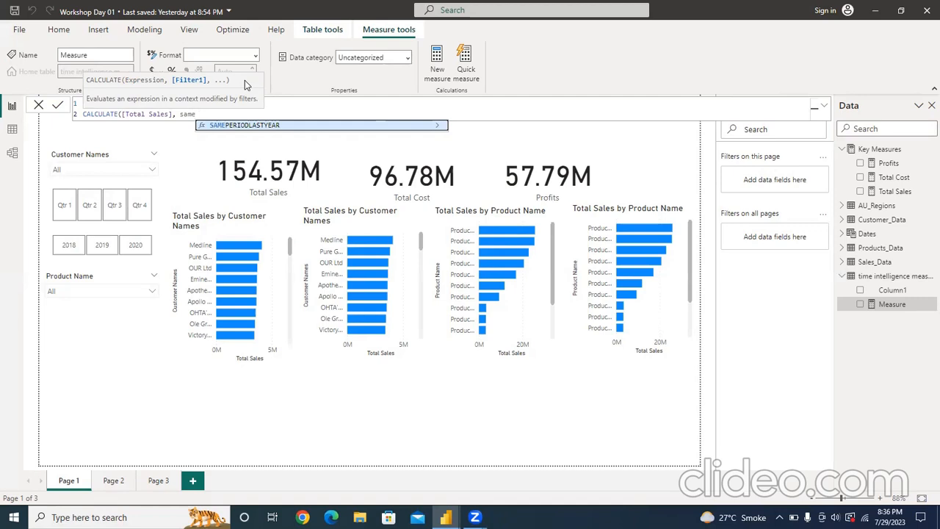
key("Tab")
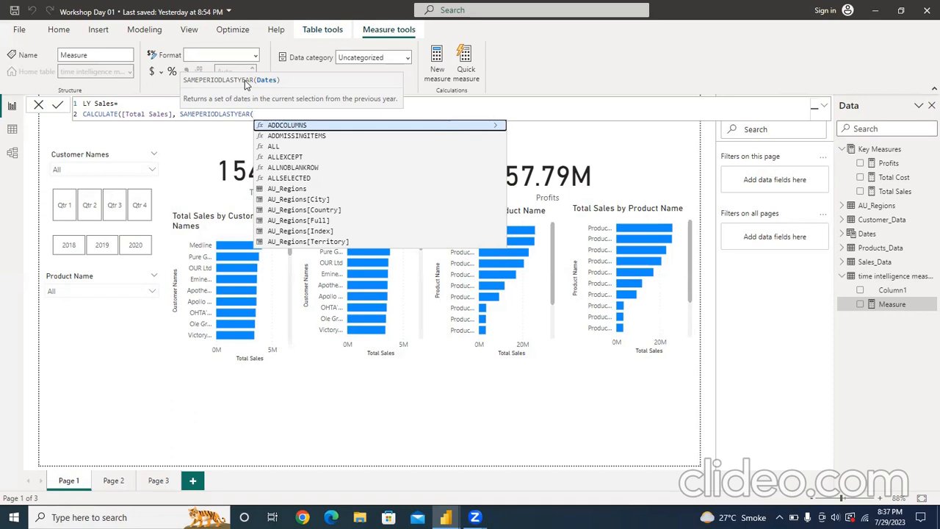
type("da")
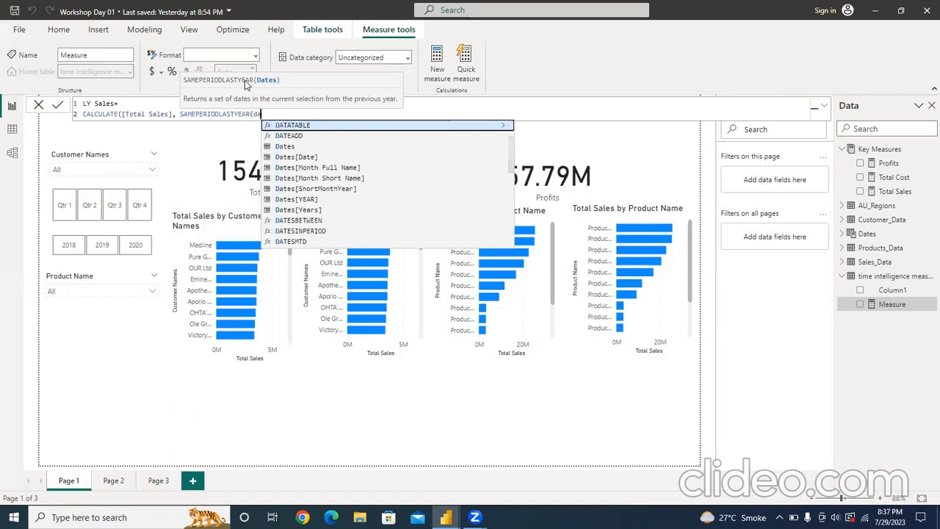
key("Down")
key("Down")
key("Down")
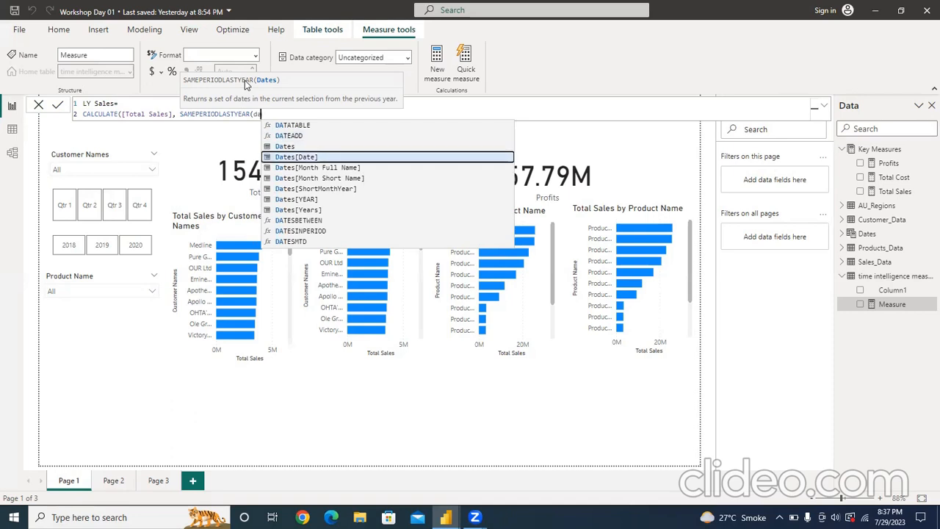
key("Tab")
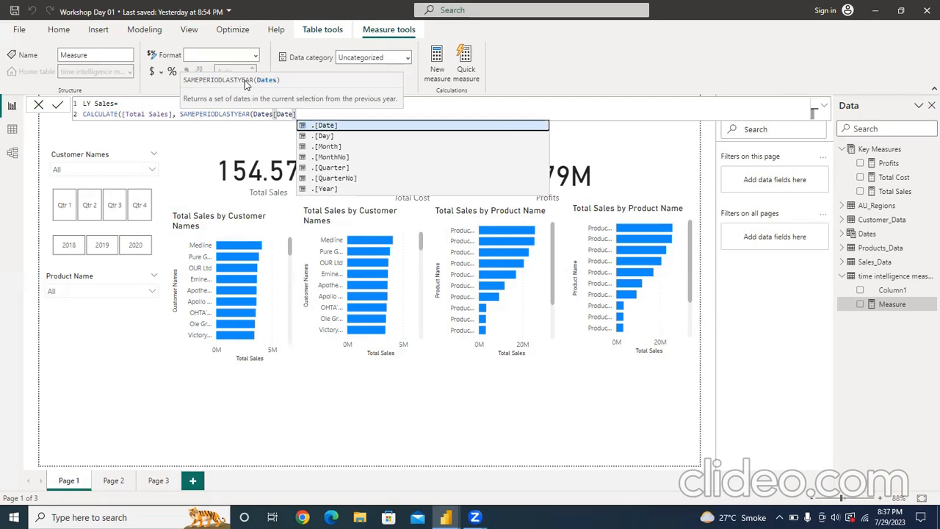
type("))")
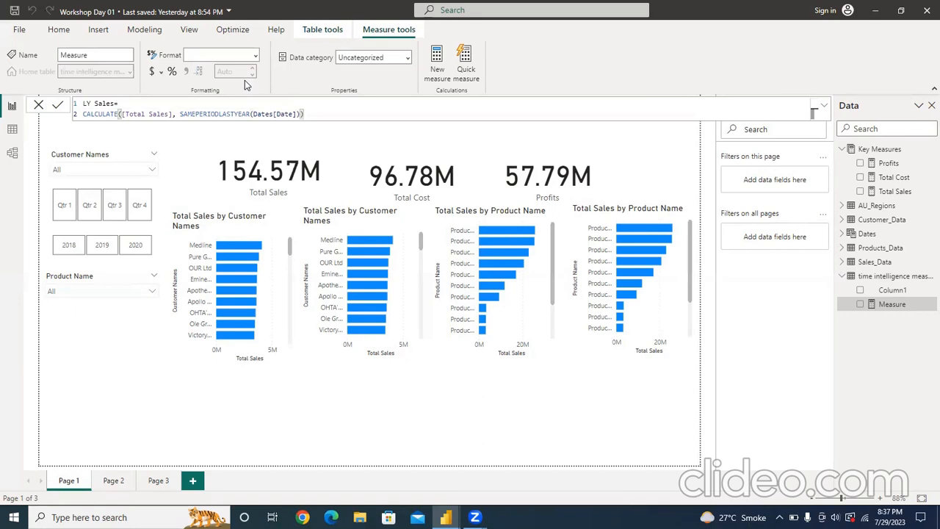
key("Return")
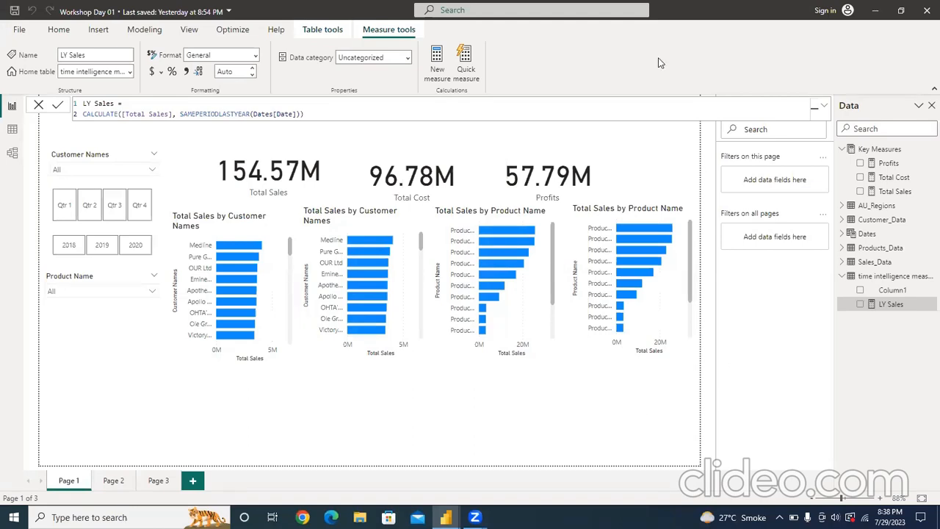
left_click(60, 30)
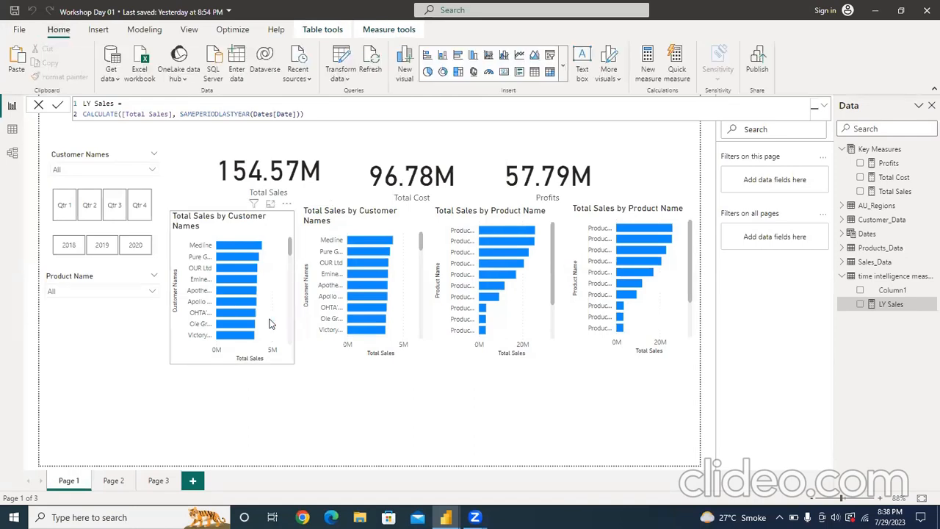
Add a card visual to the report page showing the LY Sales measure from the time intelligence measures table
left_click(309, 381)
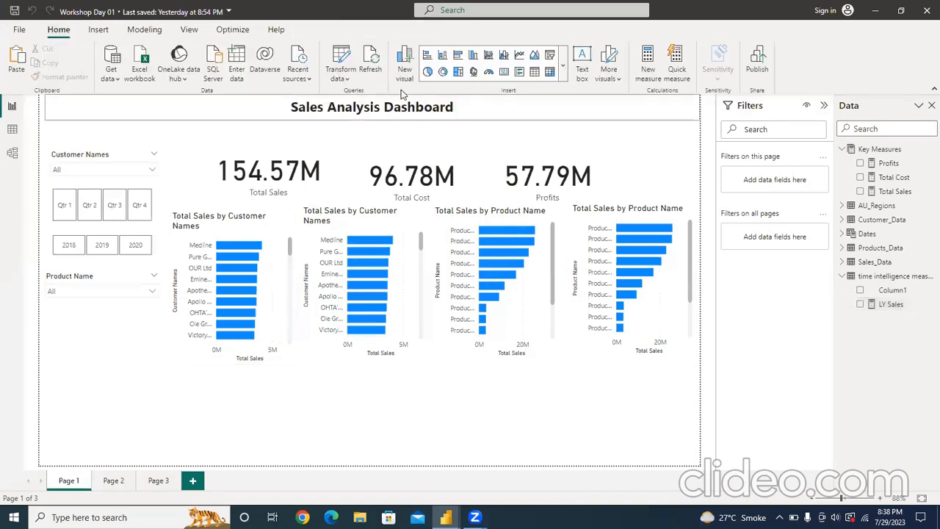
left_click(503, 71)
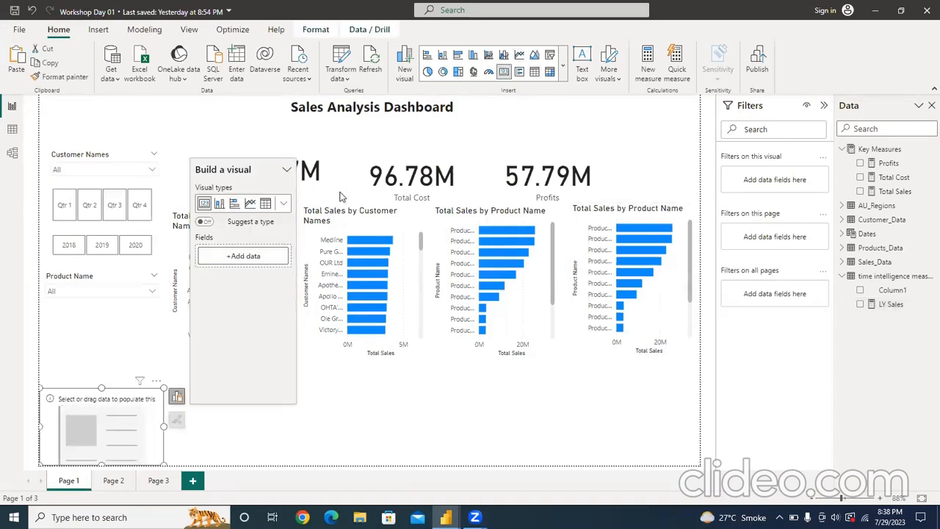
left_click(244, 256)
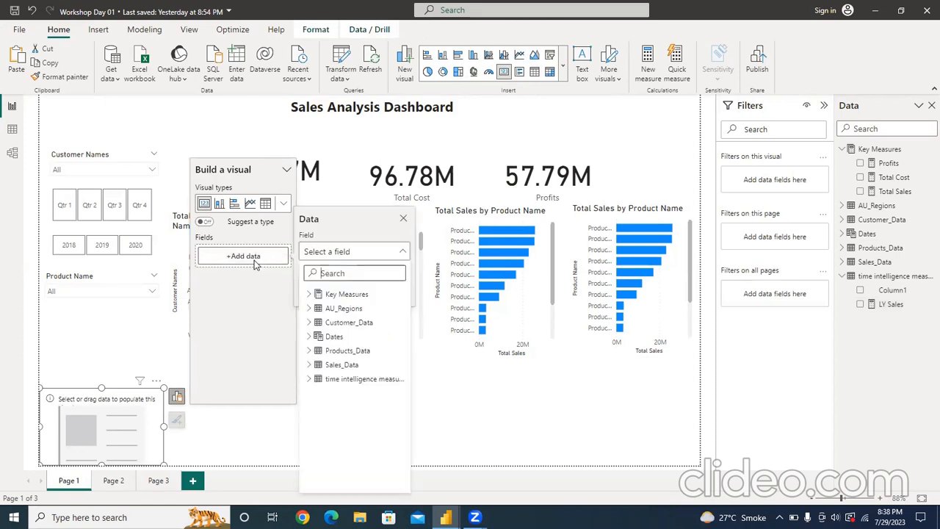
left_click(309, 381)
left_click(342, 407)
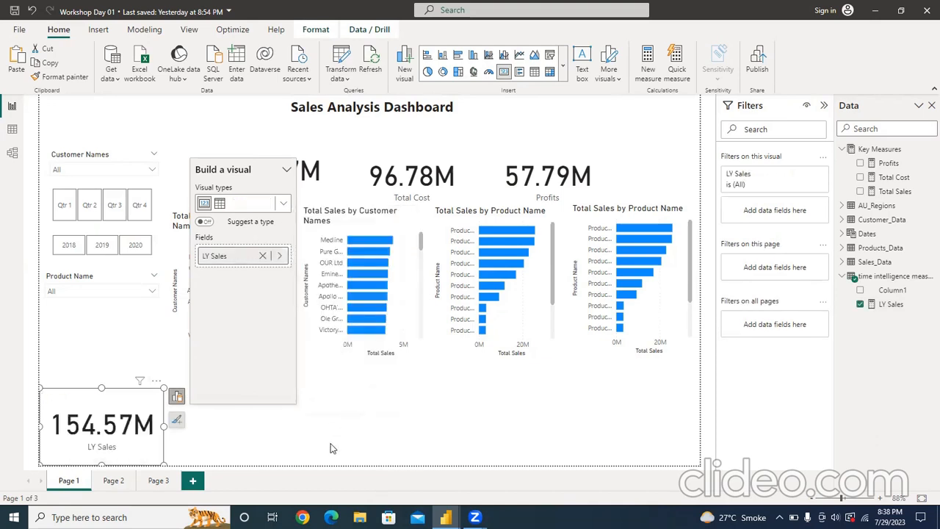
left_click(330, 448)
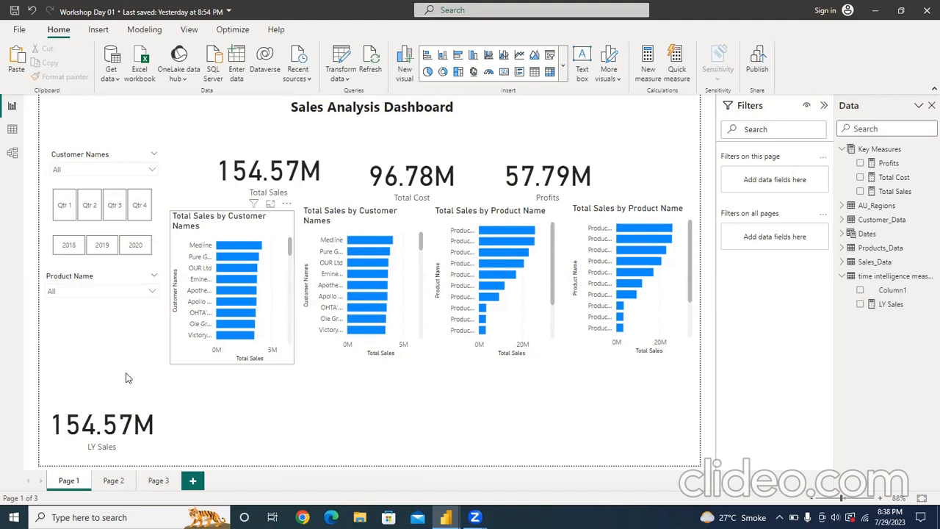
Filter the page by 2018 and by 2019 with the year slicer to compare LY Sales against Total Sales
left_click(77, 254)
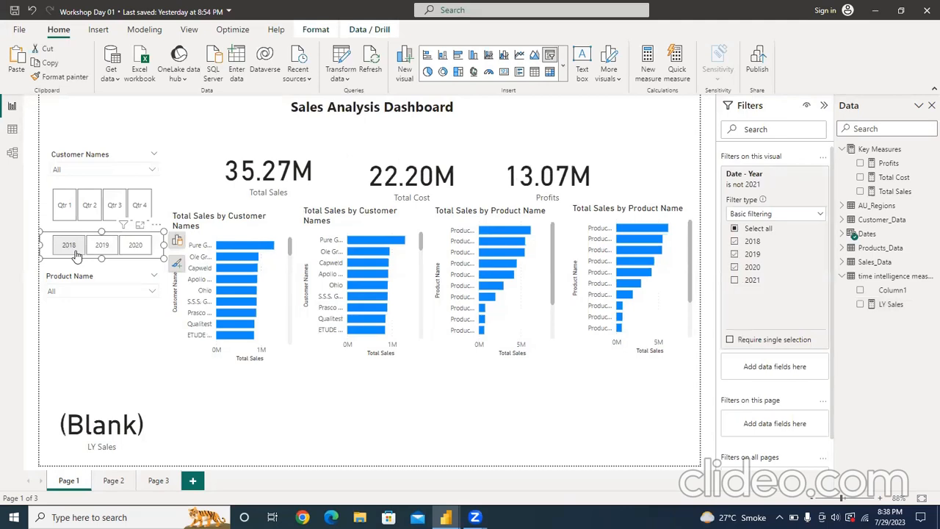
left_click(76, 254)
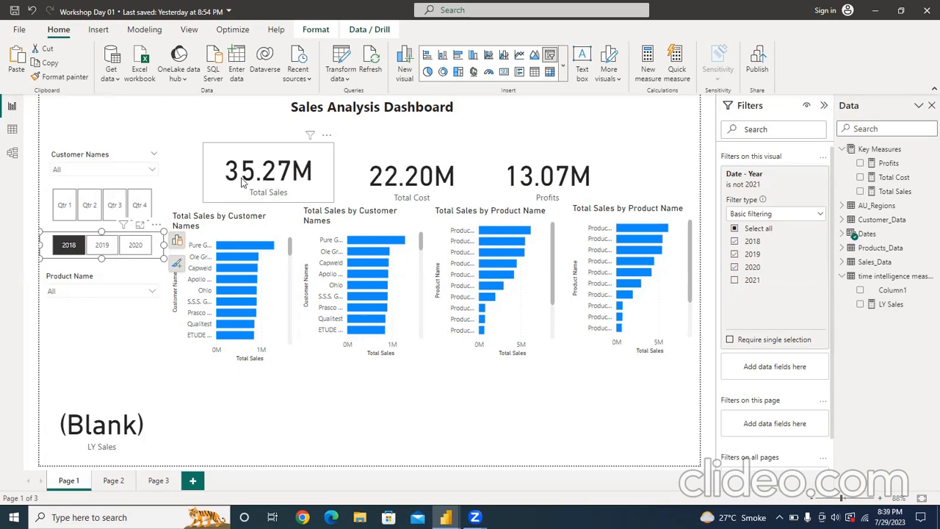
left_click(100, 249)
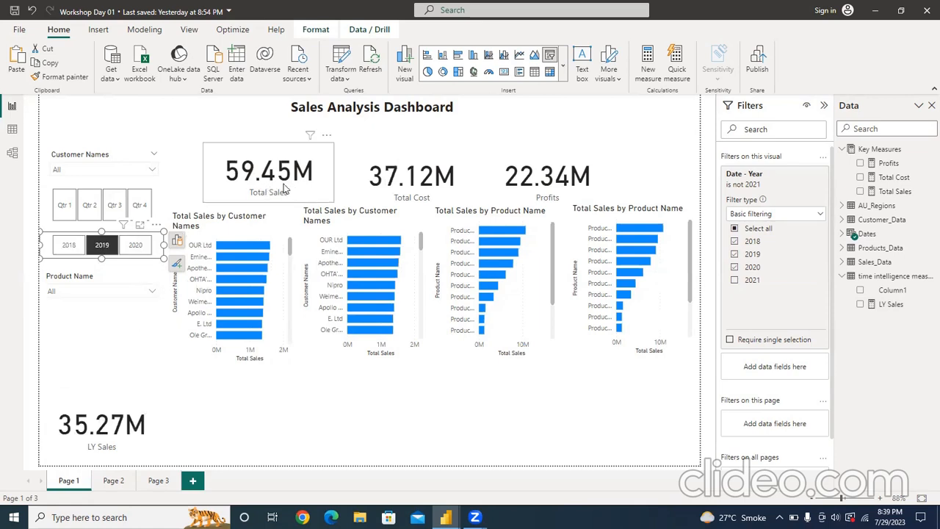
Move the Total Sales card slightly away from the Total Cost card, above the first customer bar chart, and deselect it
left_click_drag(285, 188, 256, 186)
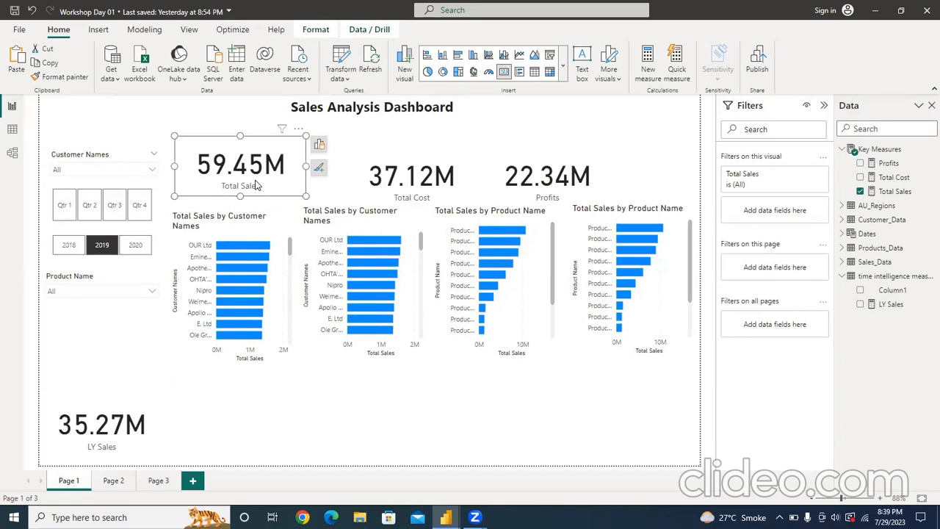
left_click(344, 393)
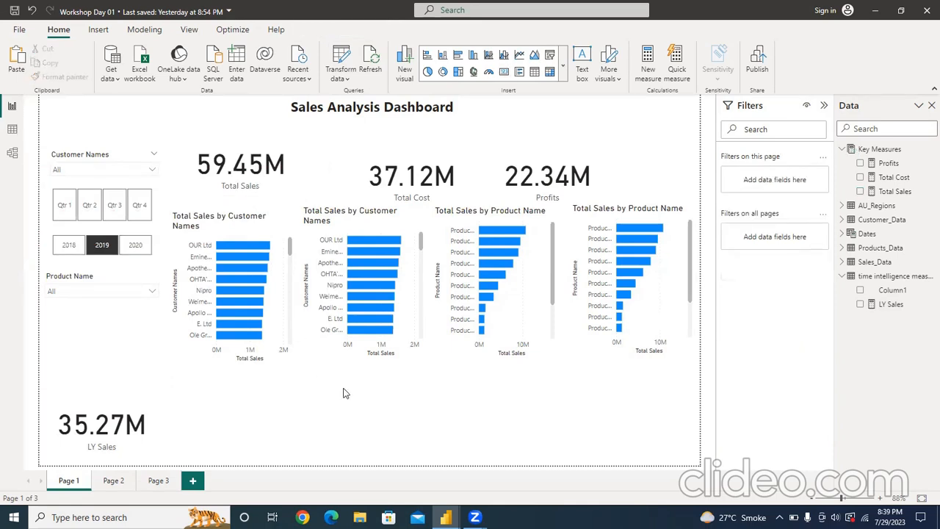